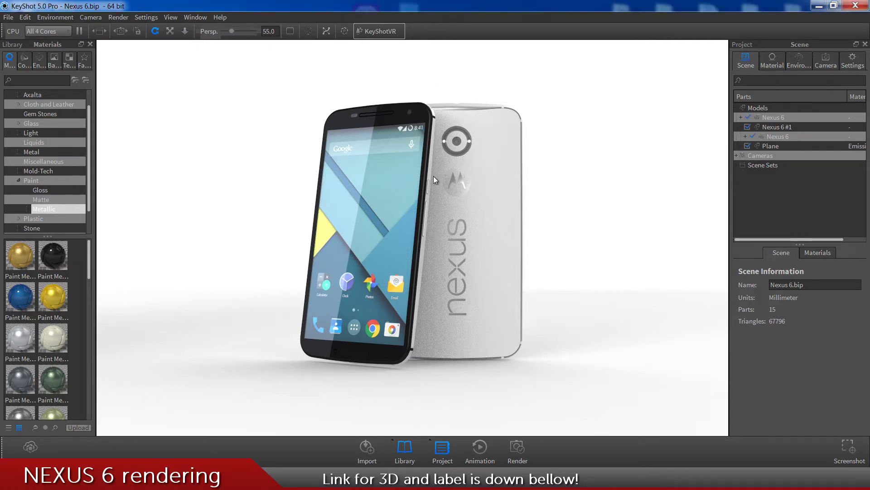
Step: Inspect the finished phone render up close and open the rear phone's back cover material for viewing
{"action": "scroll", "coordinate": [432, 177], "scroll_direction": "up", "scroll_amount": 3}
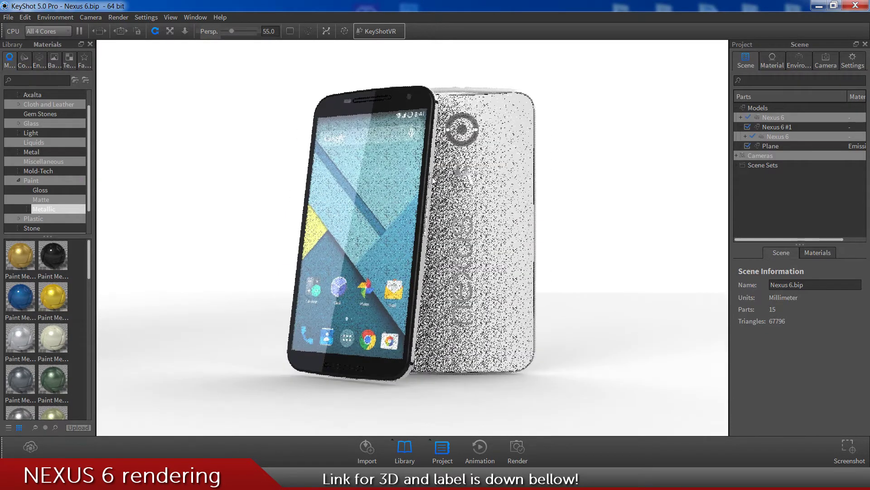
{"action": "scroll", "coordinate": [433, 180], "scroll_direction": "up", "scroll_amount": 2}
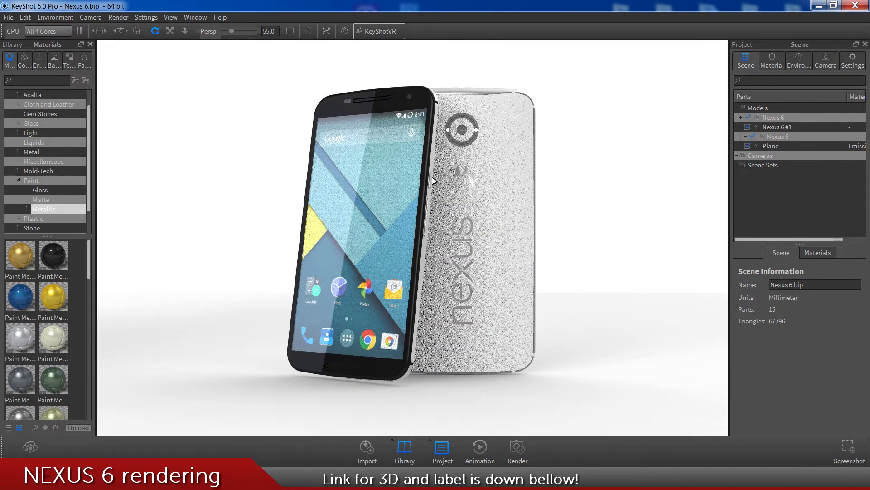
{"action": "scroll", "coordinate": [432, 177], "scroll_direction": "up", "scroll_amount": 2}
{"action": "scroll", "coordinate": [432, 177], "scroll_direction": "down", "scroll_amount": 1}
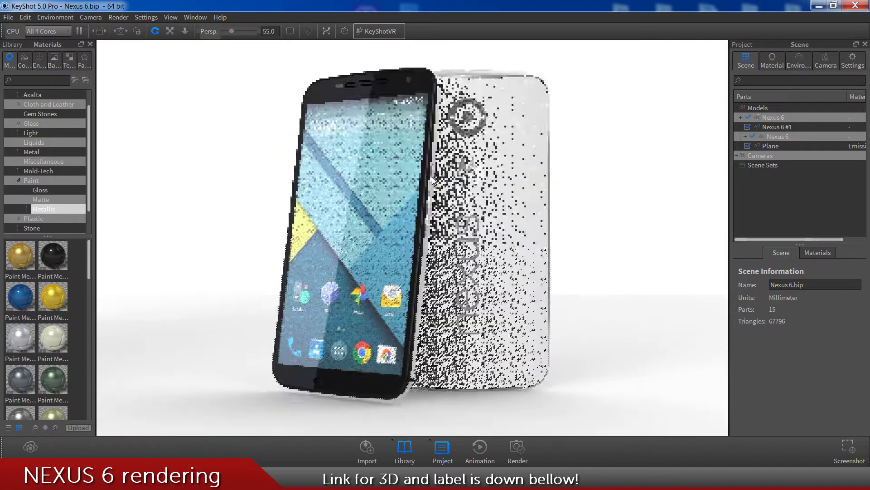
{"action": "right_click", "coordinate": [528, 115]}
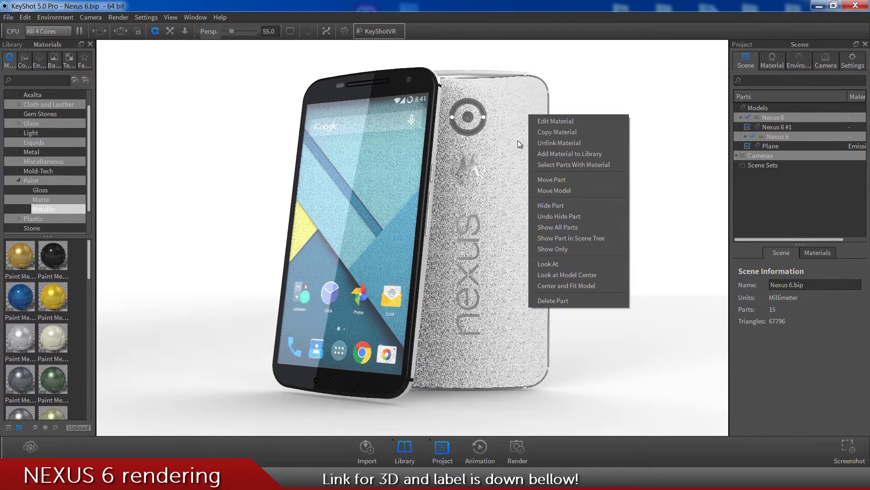
{"action": "left_click", "coordinate": [547, 121]}
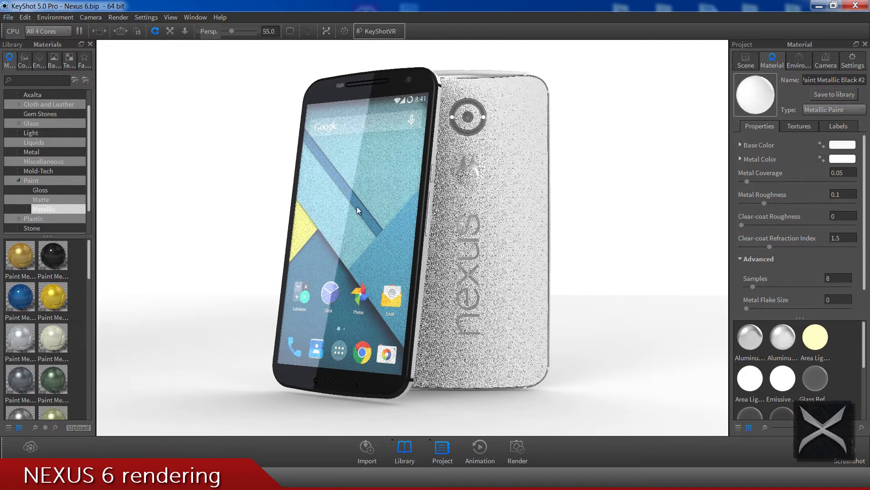
Step: Close KeyShot, discarding the scene changes, and return to the Nexus 6 part in SolidWorks
{"action": "left_click", "coordinate": [855, 4]}
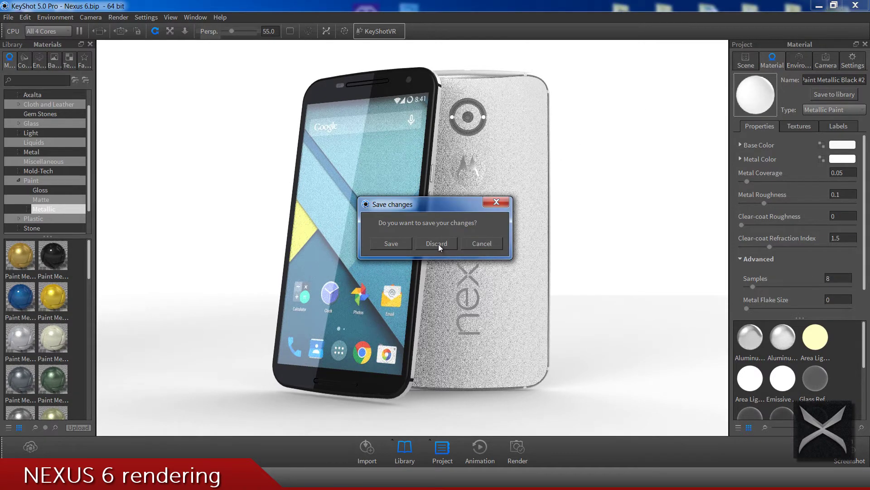
{"action": "left_click", "coordinate": [436, 244]}
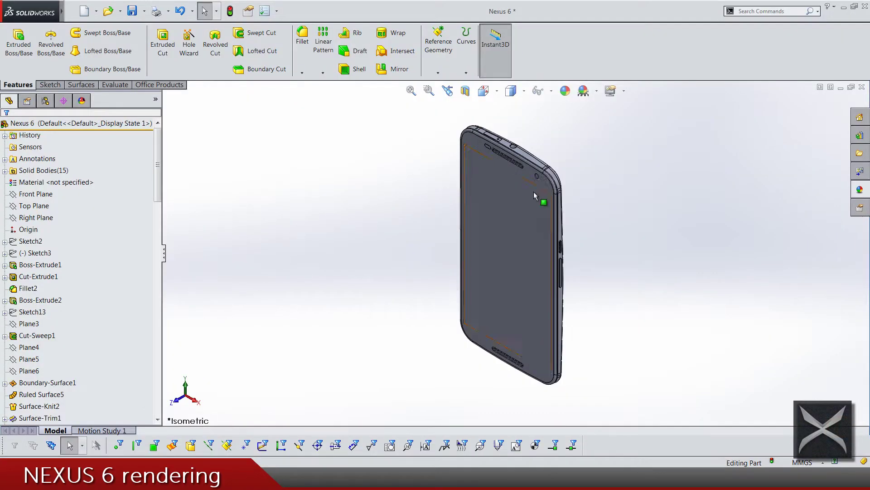
{"action": "middle_click_drag", "start_coordinate": [534, 195], "coordinate": [675, 197]}
Step: Keep the Appearances library pinned open and browse to the Painted Car appearances
{"action": "left_click", "coordinate": [858, 189]}
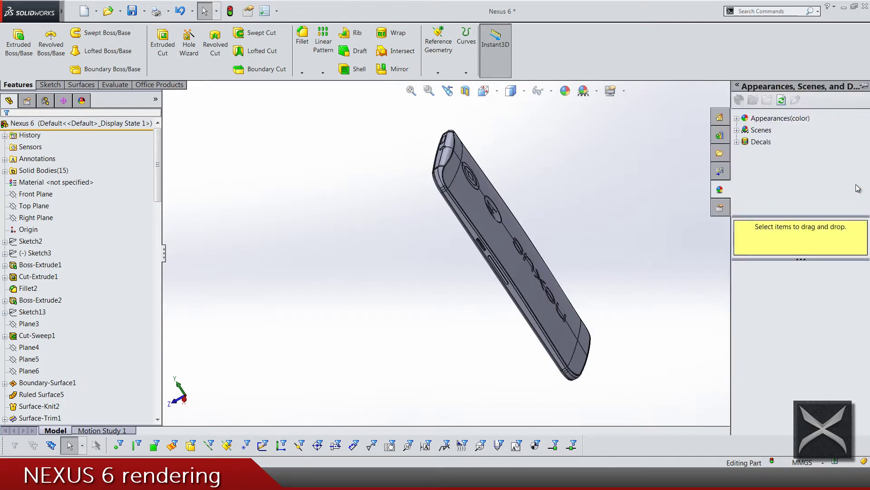
{"action": "left_click", "coordinate": [864, 86]}
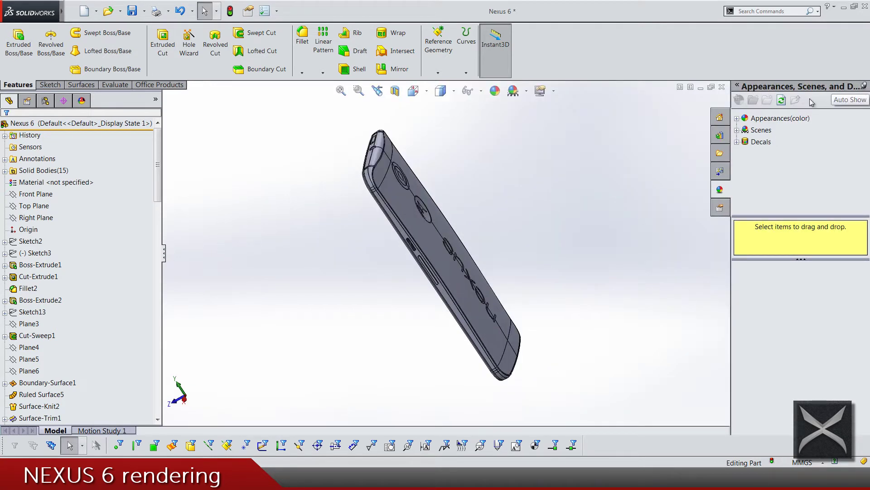
{"action": "left_click", "coordinate": [739, 119]}
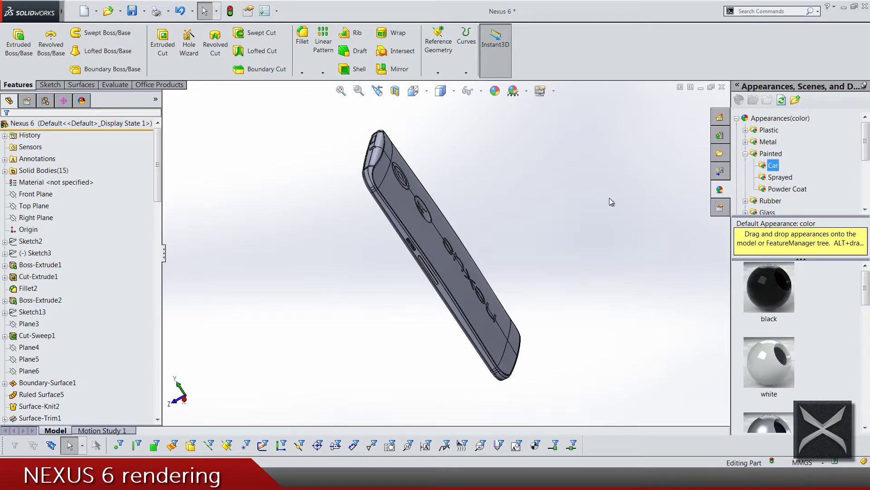
Step: Examine the phone model's front and back, finishing in the isometric view
{"action": "middle_click_drag", "start_coordinate": [587, 212], "coordinate": [583, 167]}
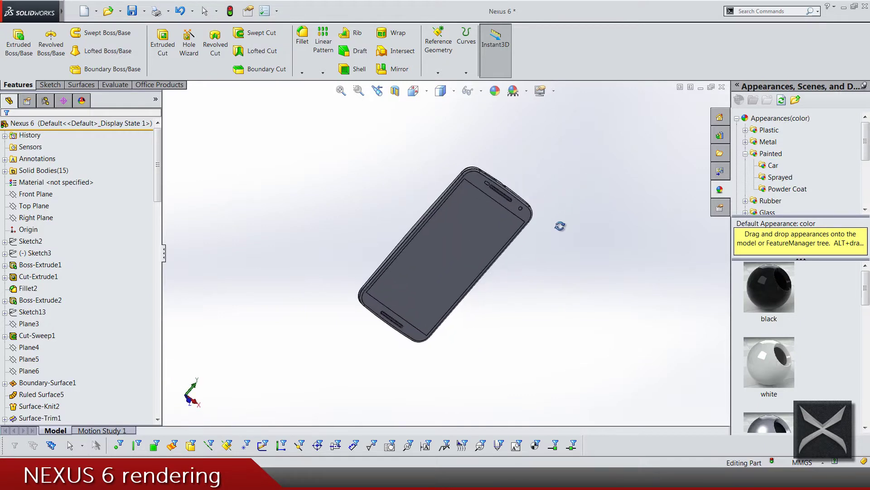
{"action": "middle_click_drag", "start_coordinate": [558, 229], "coordinate": [464, 170]}
{"action": "middle_click_drag", "start_coordinate": [476, 215], "coordinate": [482, 238]}
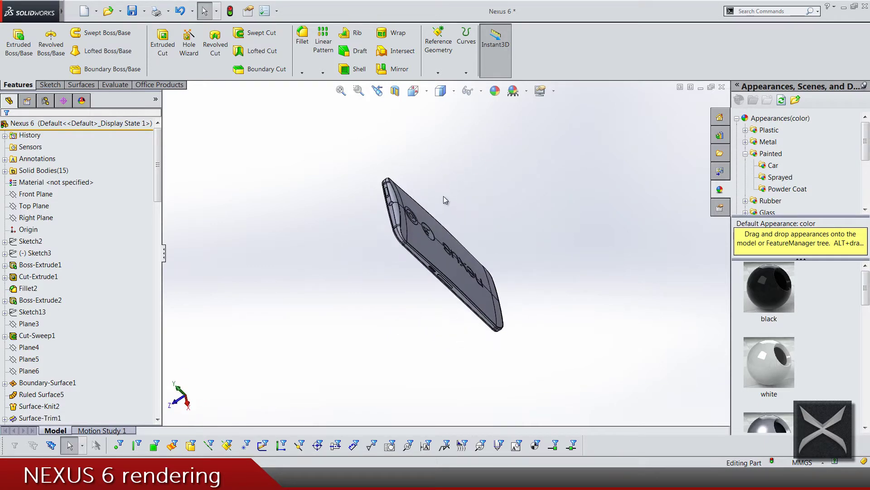
{"action": "left_click", "coordinate": [413, 91]}
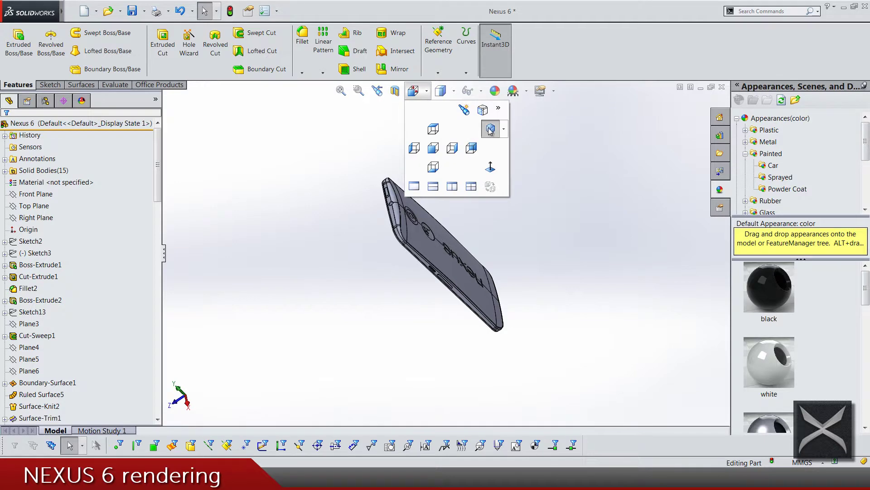
{"action": "left_click", "coordinate": [490, 130]}
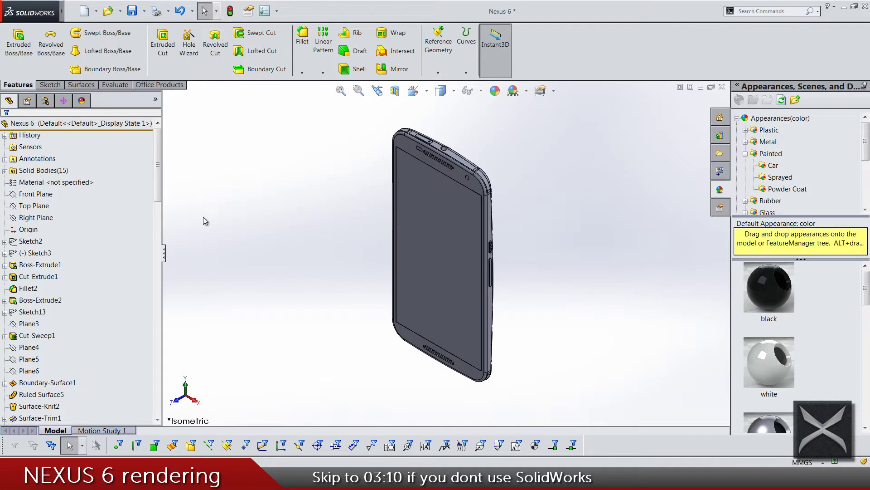
Step: Apply the black Car paint to the first antenna band's faces at the corner of the phone frame
{"action": "scroll", "coordinate": [471, 177], "scroll_direction": "up", "scroll_amount": 10}
{"action": "left_click", "coordinate": [484, 238]}
{"action": "left_click", "coordinate": [502, 224], "text": "ctrl"}
{"action": "scroll", "coordinate": [454, 258], "scroll_direction": "down", "scroll_amount": 3}
{"action": "middle_click_drag", "start_coordinate": [459, 259], "coordinate": [501, 210]}
{"action": "scroll", "coordinate": [501, 210], "scroll_direction": "up", "scroll_amount": 6}
{"action": "left_click", "coordinate": [502, 210], "text": "ctrl"}
{"action": "double_click", "coordinate": [769, 286]}
{"action": "scroll", "coordinate": [445, 236], "scroll_direction": "down", "scroll_amount": 4}
{"action": "middle_click_drag", "start_coordinate": [440, 230], "coordinate": [448, 270]}
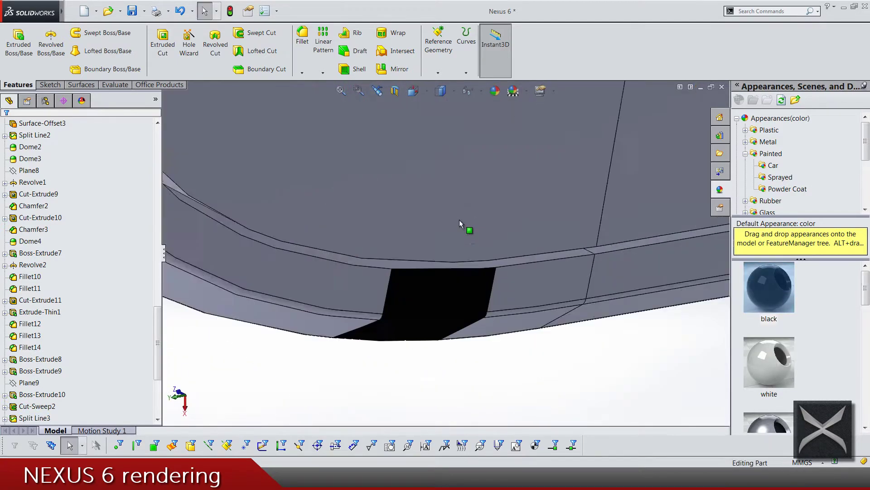
Step: Apply the black Car paint to the second antenna band on the frame, including its narrow edge faces
{"action": "scroll", "coordinate": [425, 284], "scroll_direction": "up", "scroll_amount": 10}
{"action": "scroll", "coordinate": [439, 154], "scroll_direction": "down", "scroll_amount": 10}
{"action": "scroll", "coordinate": [408, 271], "scroll_direction": "down", "scroll_amount": 8}
{"action": "left_click", "coordinate": [395, 249]}
{"action": "left_click", "coordinate": [375, 215], "text": "ctrl"}
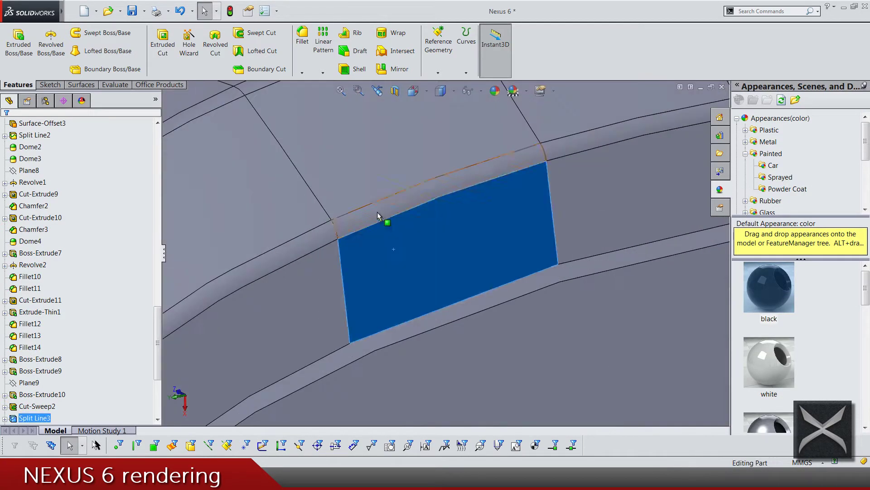
{"action": "left_click", "coordinate": [370, 196], "text": "ctrl"}
{"action": "scroll", "coordinate": [371, 196], "scroll_direction": "up", "scroll_amount": 8}
{"action": "left_click", "coordinate": [412, 209], "text": "ctrl"}
{"action": "left_click", "coordinate": [429, 251], "text": "ctrl"}
{"action": "right_click", "coordinate": [776, 286]}
{"action": "left_click", "coordinate": [776, 292]}
{"action": "scroll", "coordinate": [562, 282], "scroll_direction": "up", "scroll_amount": 8}
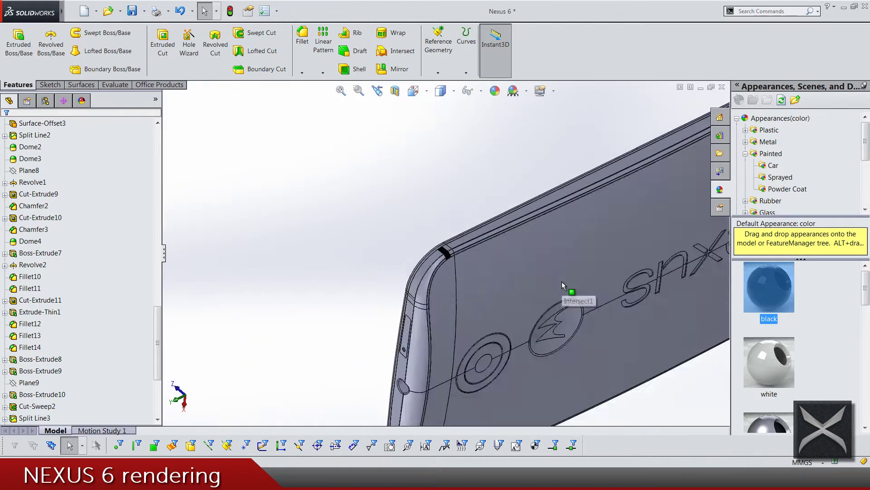
Step: Apply the black Car paint to the selected faces of the third antenna band on the frame
{"action": "middle_click_drag", "start_coordinate": [561, 282], "coordinate": [554, 211]}
{"action": "scroll", "coordinate": [551, 242], "scroll_direction": "down", "scroll_amount": 9}
{"action": "left_click", "coordinate": [507, 295]}
{"action": "left_click", "coordinate": [487, 247], "text": "ctrl"}
{"action": "left_click", "coordinate": [466, 204], "text": "ctrl"}
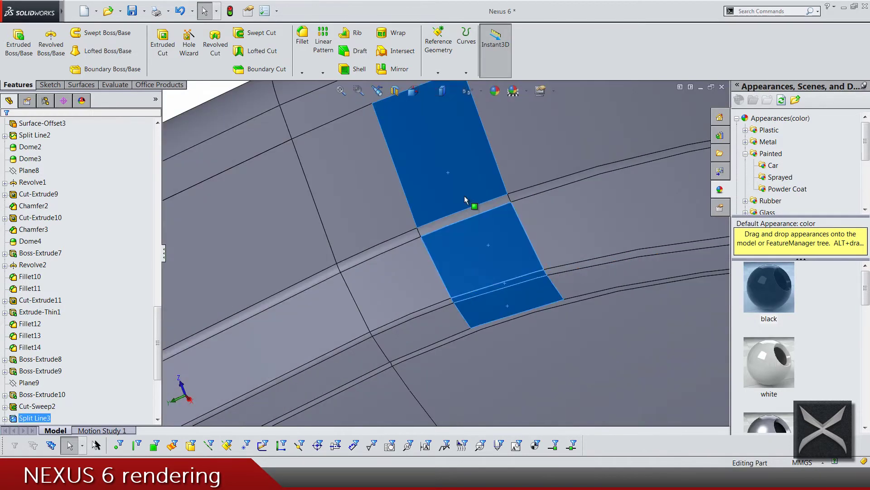
{"action": "left_click", "coordinate": [770, 289]}
{"action": "scroll", "coordinate": [572, 272], "scroll_direction": "down", "scroll_amount": 5}
{"action": "scroll", "coordinate": [438, 281], "scroll_direction": "up", "scroll_amount": 5}
{"action": "scroll", "coordinate": [436, 281], "scroll_direction": "up", "scroll_amount": 6}
Step: Apply the black Car paint to the fourth antenna band's faces, including its thin edge strips
{"action": "middle_click_drag", "start_coordinate": [436, 281], "coordinate": [467, 242]}
{"action": "scroll", "coordinate": [449, 243], "scroll_direction": "down", "scroll_amount": 8}
{"action": "left_click", "coordinate": [365, 215]}
{"action": "left_click", "coordinate": [396, 238], "text": "ctrl"}
{"action": "scroll", "coordinate": [439, 260], "scroll_direction": "up", "scroll_amount": 4}
{"action": "middle_click_drag", "start_coordinate": [485, 291], "coordinate": [279, 183]}
{"action": "scroll", "coordinate": [245, 159], "scroll_direction": "down", "scroll_amount": 6}
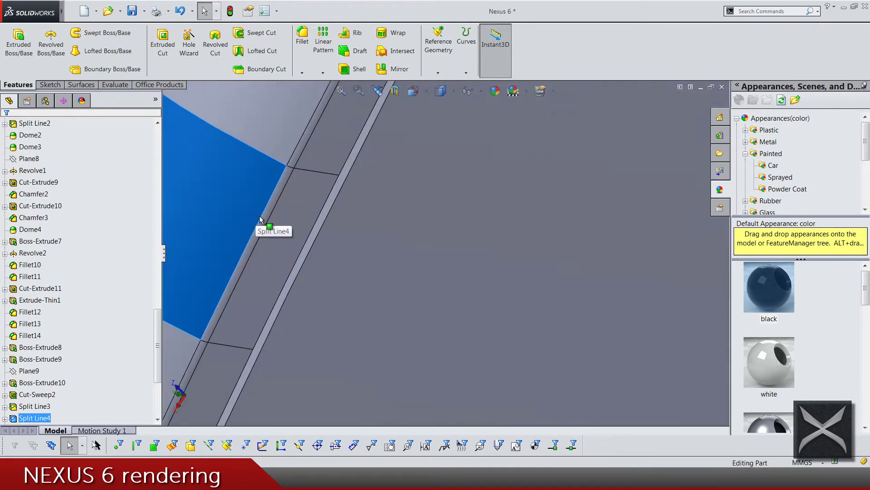
{"action": "left_click", "coordinate": [265, 216], "text": "ctrl"}
{"action": "left_click", "coordinate": [280, 224], "text": "ctrl"}
{"action": "right_click", "coordinate": [756, 286]}
{"action": "left_click", "coordinate": [771, 290]}
{"action": "scroll", "coordinate": [413, 300], "scroll_direction": "up", "scroll_amount": 6}
Step: Apply the black Car paint to the frame's top-edge antenna band near the headphone jack
{"action": "middle_click_drag", "start_coordinate": [399, 311], "coordinate": [450, 244]}
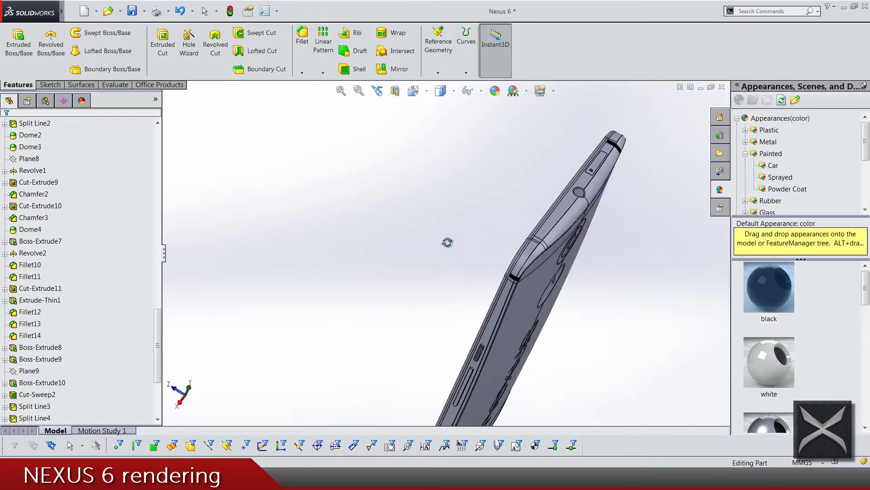
{"action": "scroll", "coordinate": [602, 243], "scroll_direction": "down", "scroll_amount": 5}
{"action": "scroll", "coordinate": [602, 241], "scroll_direction": "down", "scroll_amount": 4}
{"action": "left_click", "coordinate": [472, 256]}
{"action": "left_click", "coordinate": [509, 299], "text": "ctrl"}
{"action": "scroll", "coordinate": [493, 292], "scroll_direction": "down", "scroll_amount": 5}
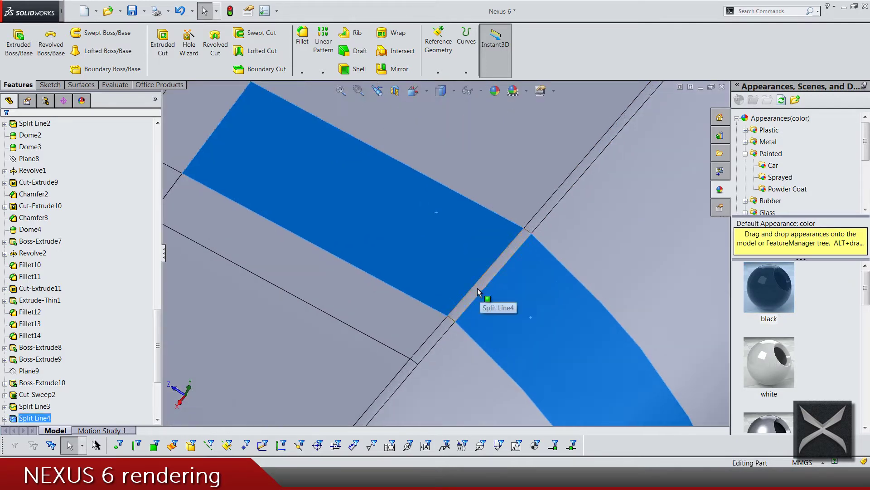
{"action": "scroll", "coordinate": [484, 298], "scroll_direction": "up", "scroll_amount": 7}
{"action": "middle_click_drag", "start_coordinate": [483, 298], "coordinate": [360, 288]}
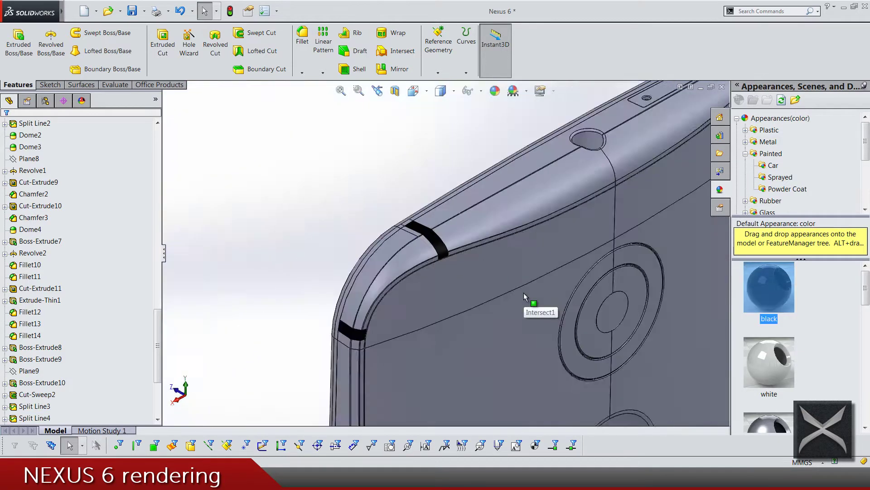
Step: Apply the black Car paint to all five faces of the next antenna band across the frame's width
{"action": "scroll", "coordinate": [583, 305], "scroll_direction": "down", "scroll_amount": 5}
{"action": "middle_click_drag", "start_coordinate": [583, 305], "coordinate": [492, 285]}
{"action": "scroll", "coordinate": [492, 286], "scroll_direction": "down", "scroll_amount": 12}
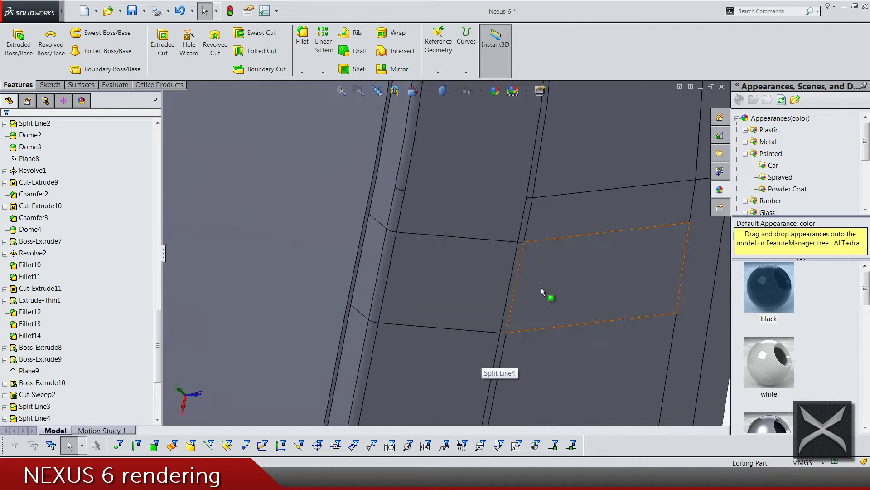
{"action": "left_click", "coordinate": [540, 287]}
{"action": "left_click", "coordinate": [510, 295], "text": "ctrl"}
{"action": "left_click", "coordinate": [447, 289], "text": "ctrl"}
{"action": "left_click", "coordinate": [379, 286], "text": "ctrl"}
{"action": "left_click", "coordinate": [366, 284], "text": "ctrl"}
{"action": "double_click", "coordinate": [749, 301]}
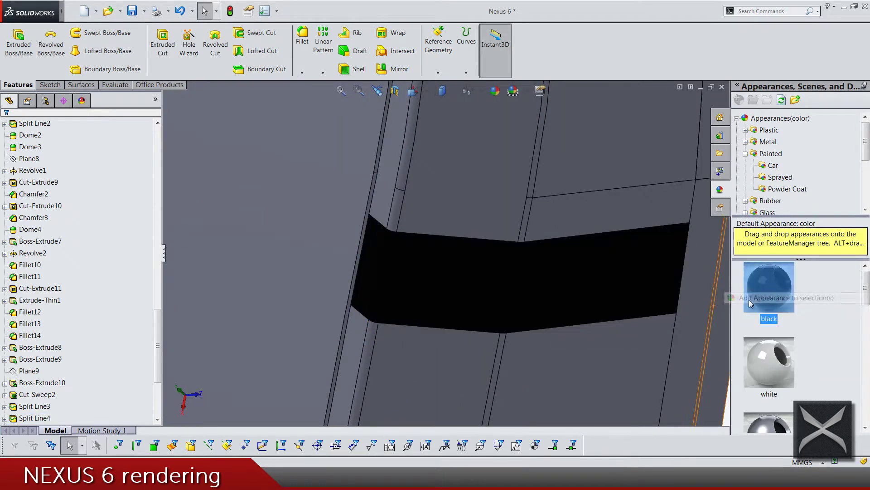
Step: Apply the black Car paint to the remaining antenna band on the phone frame
{"action": "scroll", "coordinate": [453, 263], "scroll_direction": "up", "scroll_amount": 12}
{"action": "middle_click_drag", "start_coordinate": [477, 323], "coordinate": [448, 223]}
{"action": "scroll", "coordinate": [448, 223], "scroll_direction": "up", "scroll_amount": 5}
{"action": "left_click", "coordinate": [466, 238]}
{"action": "scroll", "coordinate": [584, 290], "scroll_direction": "up", "scroll_amount": 3}
{"action": "scroll", "coordinate": [446, 248], "scroll_direction": "up", "scroll_amount": 7}
{"action": "right_click", "coordinate": [768, 285]}
{"action": "left_click", "coordinate": [779, 288]}
{"action": "scroll", "coordinate": [453, 251], "scroll_direction": "up", "scroll_amount": 6}
Step: Apply the gloss red appearance to the camera bodies Boss-Extrude3, Boss-Extrude4, Revolve2 and Fillet10
{"action": "middle_click_drag", "start_coordinate": [454, 251], "coordinate": [544, 199]}
{"action": "scroll", "coordinate": [78, 264], "scroll_direction": "up", "scroll_amount": 10}
{"action": "left_click", "coordinate": [5, 171]}
{"action": "left_click", "coordinate": [21, 182]}
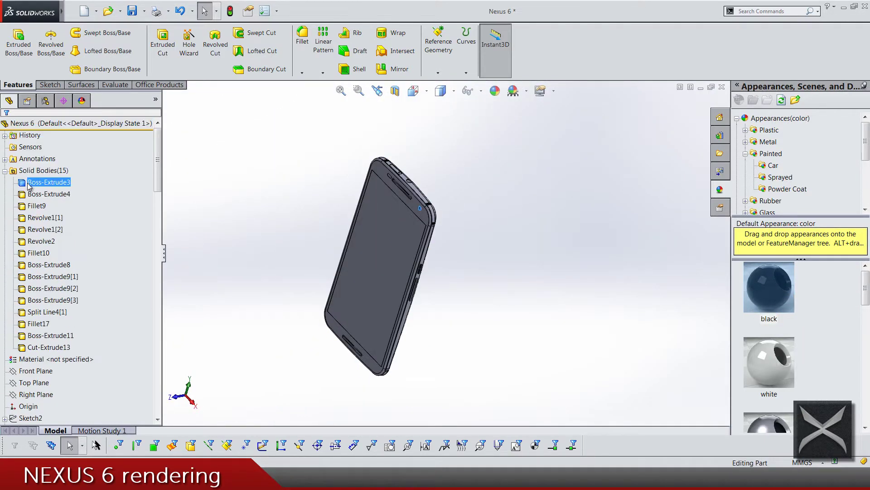
{"action": "middle_click_drag", "start_coordinate": [183, 229], "coordinate": [357, 232]}
{"action": "scroll", "coordinate": [356, 233], "scroll_direction": "down", "scroll_amount": 4}
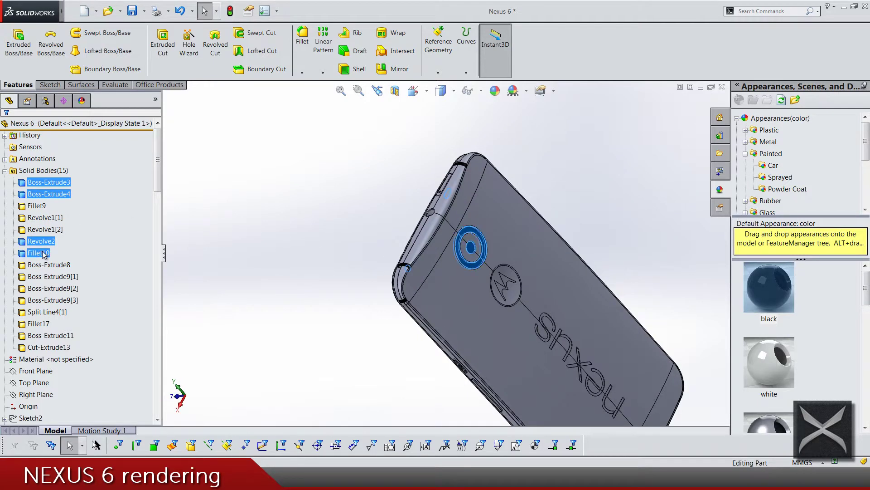
{"action": "scroll", "coordinate": [750, 296], "scroll_direction": "down", "scroll_amount": 5}
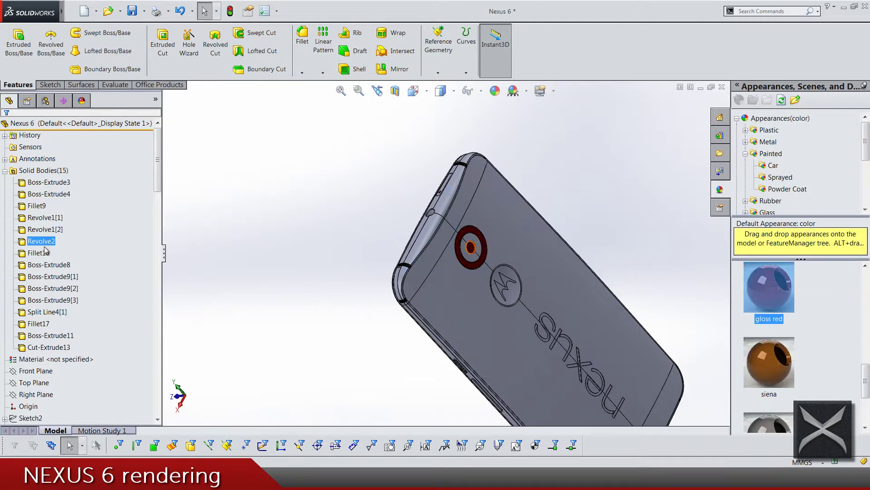
Step: Apply gloss red to the USB port body and metallic gold to its three contacts, Boss-Extrude9[1] to [3]
{"action": "scroll", "coordinate": [263, 213], "scroll_direction": "up", "scroll_amount": 3}
{"action": "middle_click_drag", "start_coordinate": [540, 342], "coordinate": [472, 285]}
{"action": "scroll", "coordinate": [474, 286], "scroll_direction": "down", "scroll_amount": 10}
{"action": "right_click", "coordinate": [769, 278]}
{"action": "left_click", "coordinate": [773, 286]}
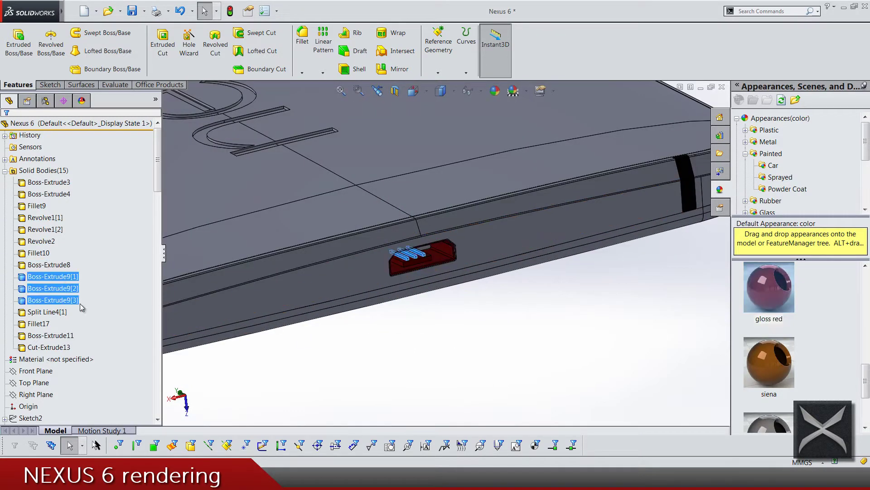
{"action": "scroll", "coordinate": [839, 328], "scroll_direction": "down", "scroll_amount": 5}
{"action": "left_click", "coordinate": [755, 352]}
Step: Apply the white Car paint to the phone's frame body, Split Line4[1]
{"action": "left_click", "coordinate": [47, 312]}
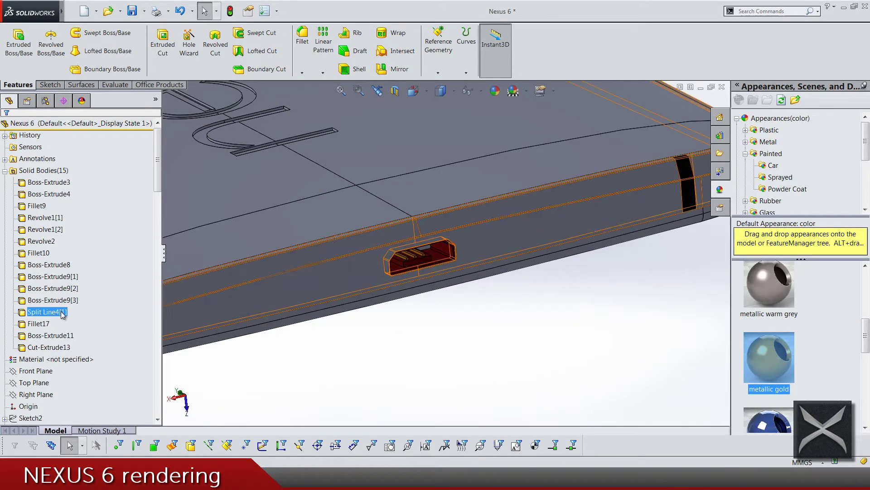
{"action": "scroll", "coordinate": [301, 286], "scroll_direction": "up", "scroll_amount": 6}
{"action": "middle_click_drag", "start_coordinate": [301, 285], "coordinate": [358, 265]}
{"action": "scroll", "coordinate": [769, 345], "scroll_direction": "up", "scroll_amount": 10}
{"action": "right_click", "coordinate": [769, 365]}
{"action": "left_click", "coordinate": [773, 373]}
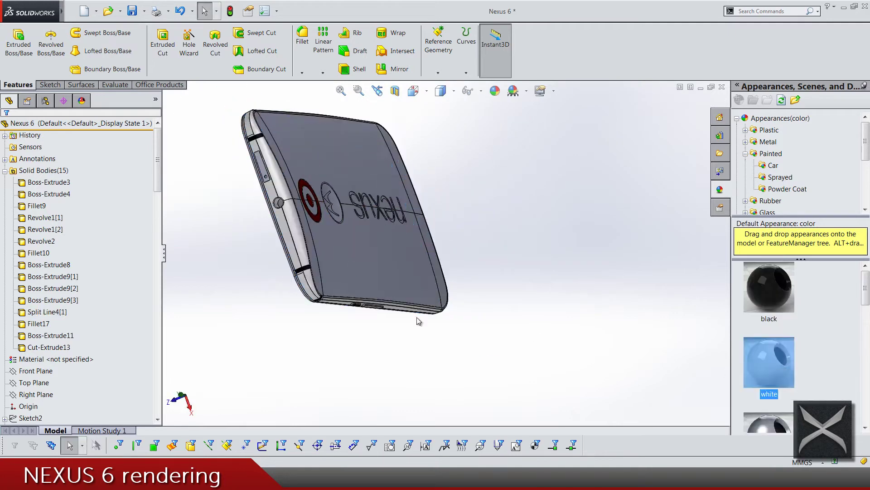
Step: Apply the black Car paint to the phone's front bezel body
{"action": "middle_click_drag", "start_coordinate": [291, 254], "coordinate": [429, 229]}
{"action": "right_click", "coordinate": [770, 272]}
{"action": "left_click", "coordinate": [773, 277]}
Step: Apply the gloss red appearance to the screen body, Boss-Extrude11
{"action": "left_click", "coordinate": [51, 335]}
{"action": "scroll", "coordinate": [827, 334], "scroll_direction": "down", "scroll_amount": 6}
{"action": "right_click", "coordinate": [770, 377]}
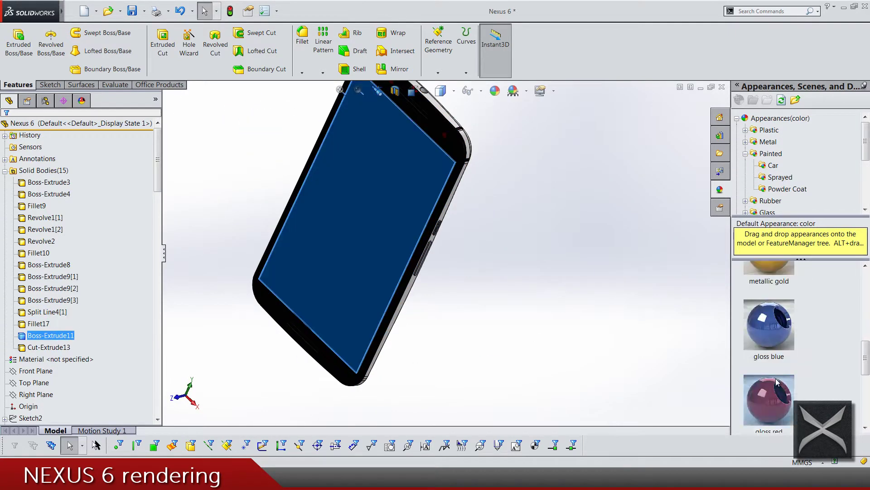
{"action": "left_click", "coordinate": [773, 383]}
Step: Apply the gloss blue appearance to the back cover body, Cut-Extrude13
{"action": "left_click", "coordinate": [44, 347]}
{"action": "middle_click_drag", "start_coordinate": [245, 344], "coordinate": [429, 344]}
{"action": "key", "text": "Escape"}
{"action": "scroll", "coordinate": [317, 130], "scroll_direction": "down", "scroll_amount": 5}
{"action": "left_click", "coordinate": [45, 347]}
{"action": "right_click", "coordinate": [770, 323]}
{"action": "left_click", "coordinate": [775, 332]}
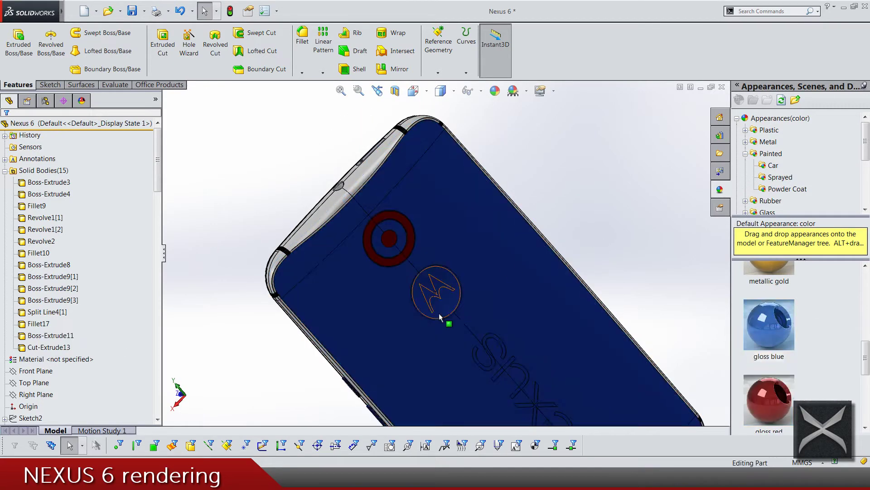
Step: Apply the white Car paint to the Motorola logo and the nexus lettering on the back cover
{"action": "scroll", "coordinate": [442, 318], "scroll_direction": "down", "scroll_amount": 5}
{"action": "left_click", "coordinate": [433, 231]}
{"action": "scroll", "coordinate": [466, 278], "scroll_direction": "up", "scroll_amount": 5}
{"action": "scroll", "coordinate": [530, 358], "scroll_direction": "down", "scroll_amount": 6}
{"action": "scroll", "coordinate": [819, 299], "scroll_direction": "up", "scroll_amount": 5}
{"action": "right_click", "coordinate": [770, 338]}
{"action": "left_click", "coordinate": [773, 345]}
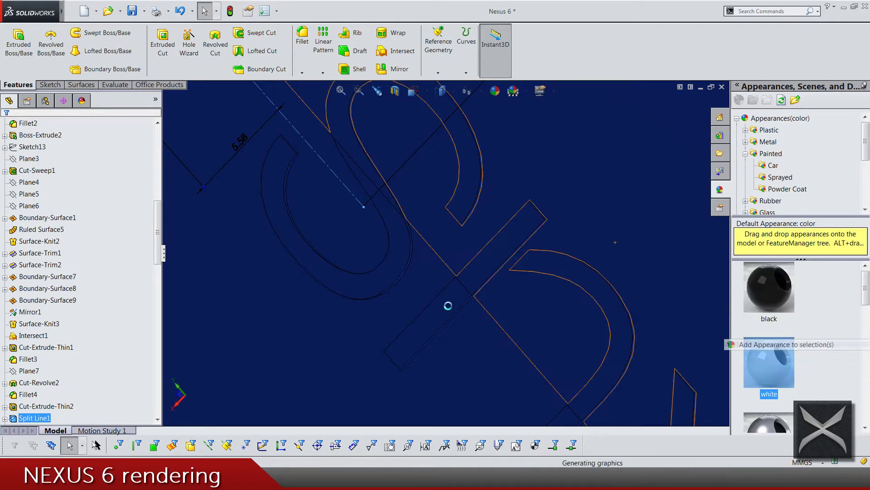
{"action": "scroll", "coordinate": [401, 301], "scroll_direction": "up", "scroll_amount": 5}
{"action": "scroll", "coordinate": [120, 326], "scroll_direction": "down", "scroll_amount": 15}
{"action": "left_click", "coordinate": [45, 406]}
{"action": "right_click", "coordinate": [770, 350]}
{"action": "left_click", "coordinate": [773, 355]}
{"action": "scroll", "coordinate": [449, 260], "scroll_direction": "up", "scroll_amount": 6}
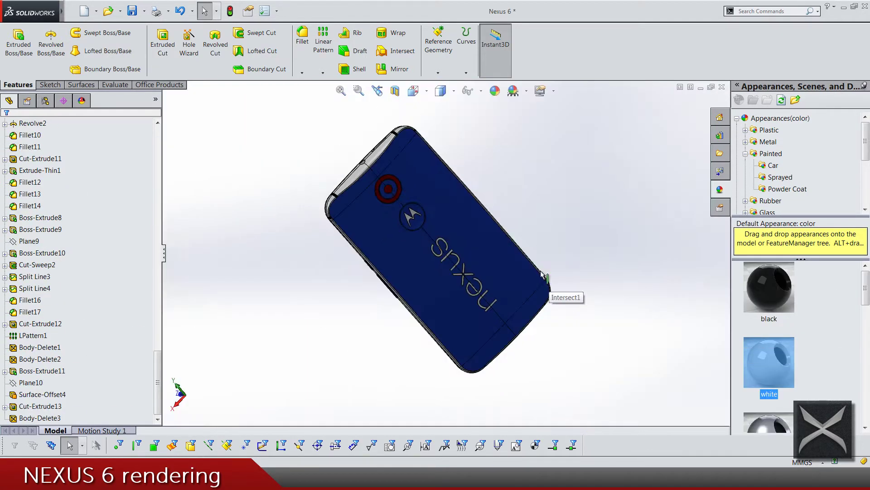
Step: Apply the black Car paint to the headphone jack hole and the small SIM tray pinhole on the phone's top edge
{"action": "middle_click_drag", "start_coordinate": [529, 248], "coordinate": [454, 290]}
{"action": "scroll", "coordinate": [352, 241], "scroll_direction": "down", "scroll_amount": 8}
{"action": "scroll", "coordinate": [42, 230], "scroll_direction": "up", "scroll_amount": 16}
{"action": "scroll", "coordinate": [42, 230], "scroll_direction": "up", "scroll_amount": 10}
{"action": "left_click", "coordinate": [60, 266]}
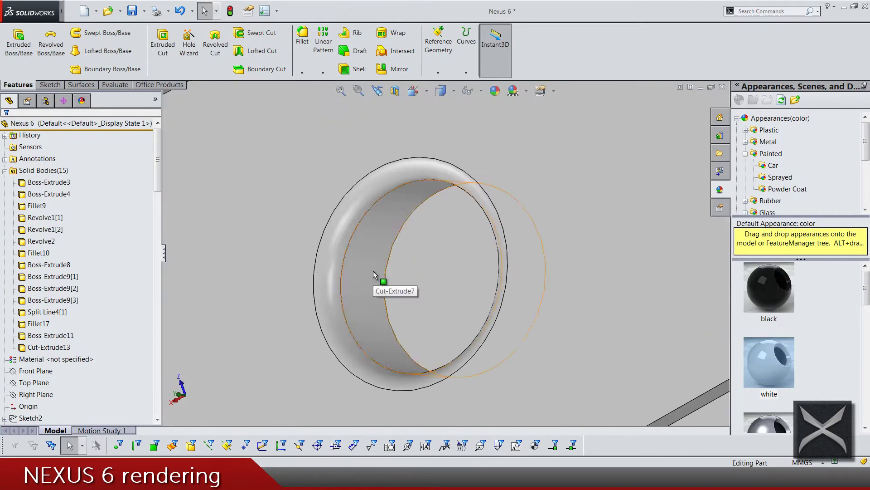
{"action": "left_click", "coordinate": [379, 292]}
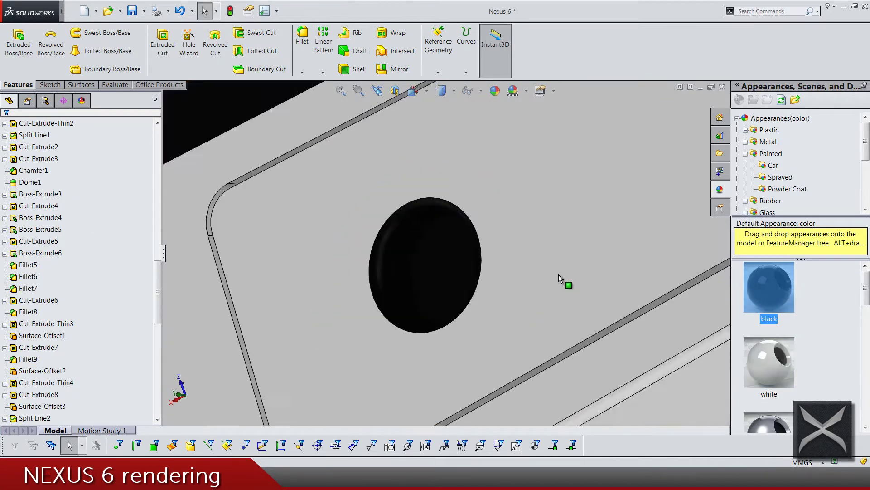
{"action": "left_click", "coordinate": [38, 299]}
{"action": "left_click", "coordinate": [48, 324], "text": "ctrl"}
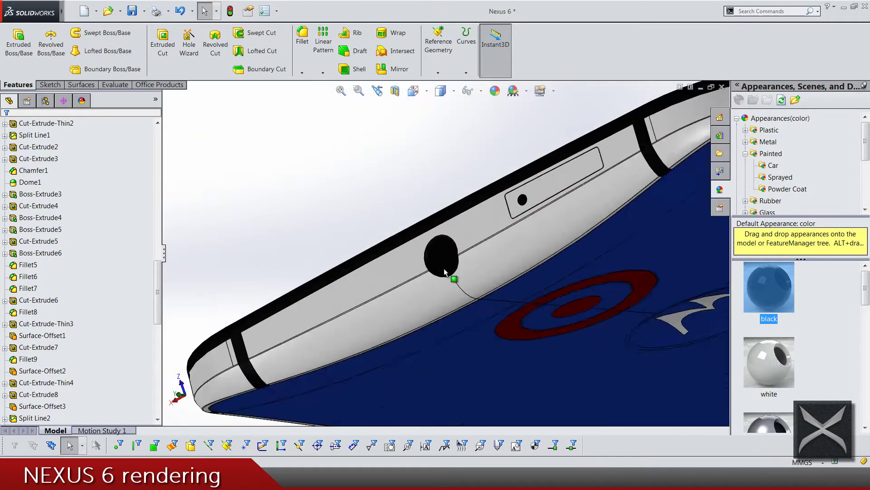
{"action": "left_click_drag", "start_coordinate": [444, 268], "coordinate": [444, 271]}
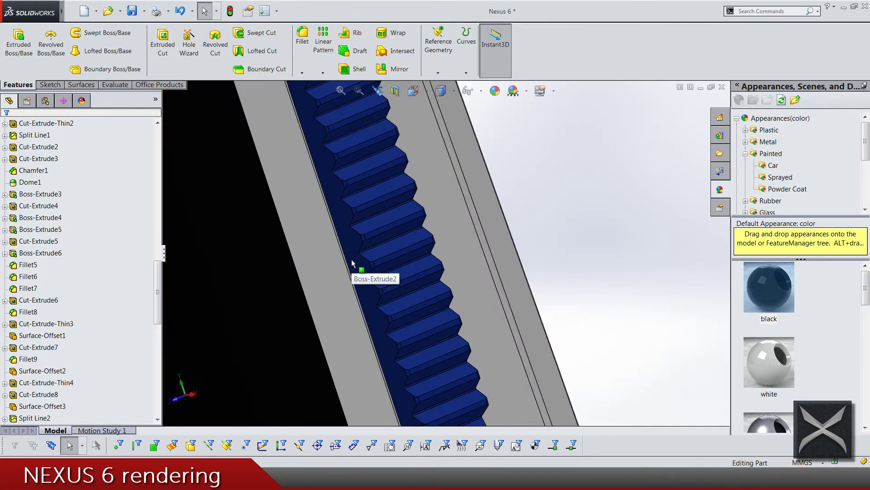
Step: Apply the white Car paint to the ridged side button feature, Boss-Extrude6
{"action": "left_click", "coordinate": [60, 253]}
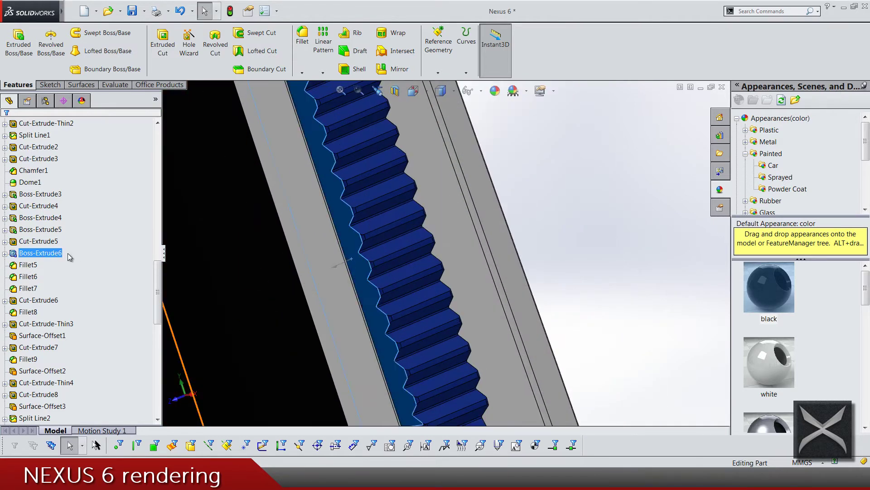
{"action": "right_click", "coordinate": [763, 349]}
{"action": "left_click", "coordinate": [766, 356]}
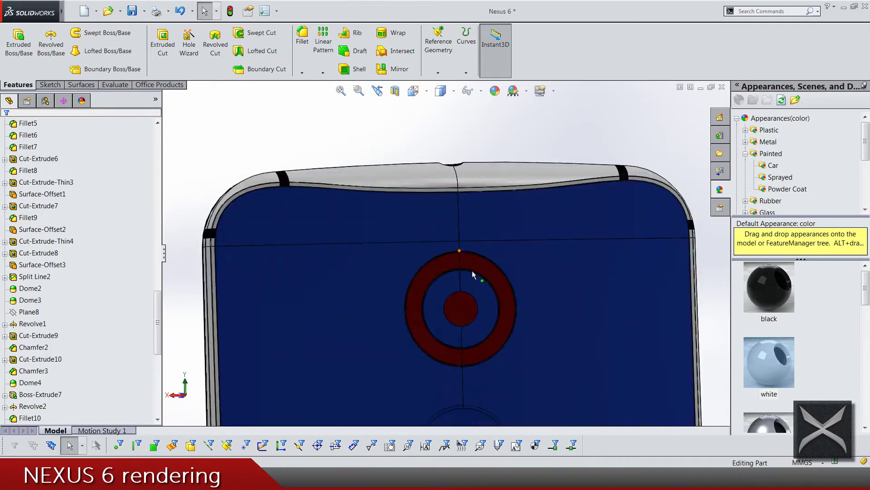
Step: Hide the red camera cover and apply green high gloss plastic to the two flash domes, Dome2 and Dome3
{"action": "right_click", "coordinate": [472, 272]}
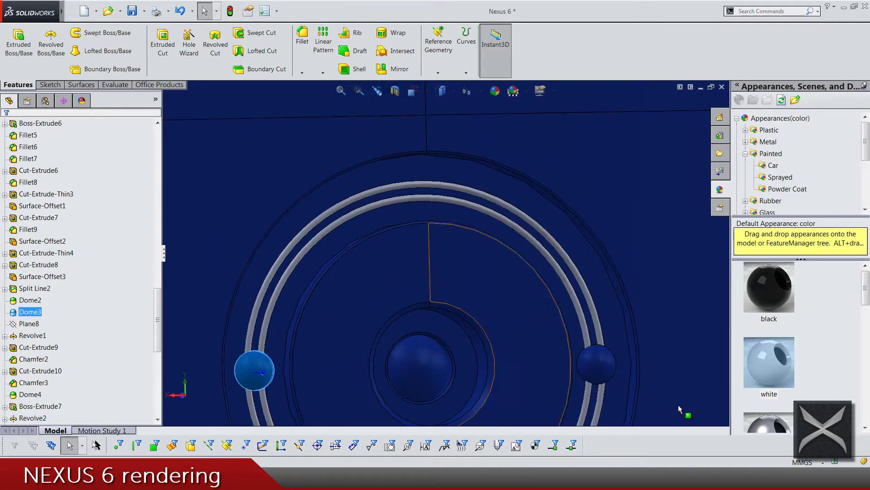
{"action": "left_click", "coordinate": [597, 365], "text": "ctrl"}
{"action": "scroll", "coordinate": [798, 341], "scroll_direction": "down", "scroll_amount": 8}
{"action": "left_click", "coordinate": [746, 130]}
{"action": "left_click", "coordinate": [776, 130]}
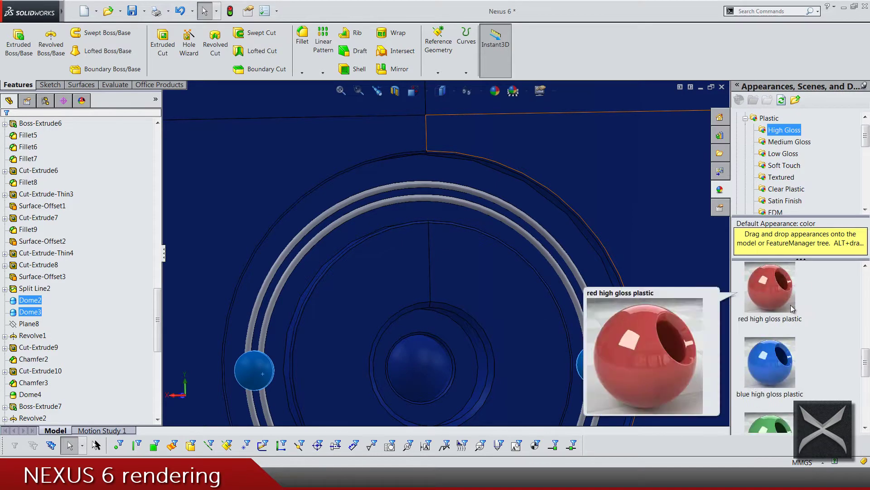
{"action": "scroll", "coordinate": [789, 325], "scroll_direction": "down", "scroll_amount": 2}
{"action": "double_click", "coordinate": [782, 325]}
Step: Apply the gloss red appearance to the thin double ring around the camera, Revolve1
{"action": "left_click", "coordinate": [583, 330]}
{"action": "left_click", "coordinate": [591, 309], "text": "ctrl"}
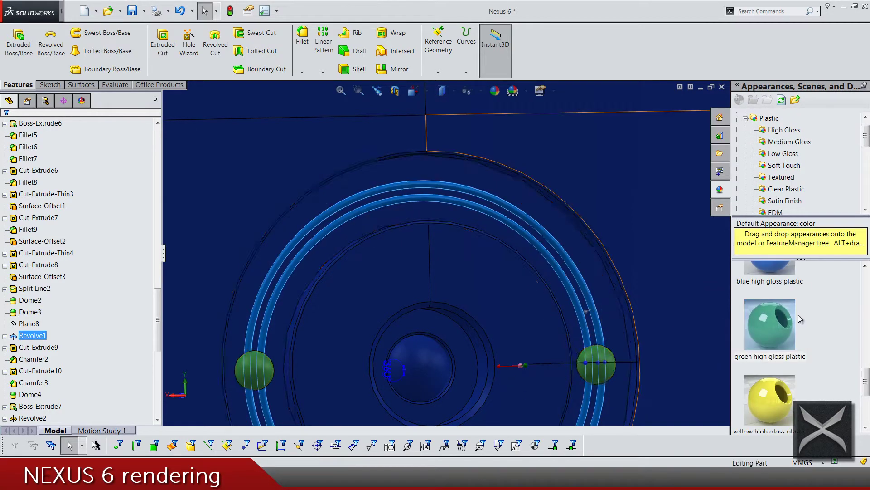
{"action": "left_click", "coordinate": [773, 153]}
{"action": "scroll", "coordinate": [771, 326], "scroll_direction": "down", "scroll_amount": 6}
{"action": "double_click", "coordinate": [769, 287]}
{"action": "scroll", "coordinate": [446, 254], "scroll_direction": "up", "scroll_amount": 4}
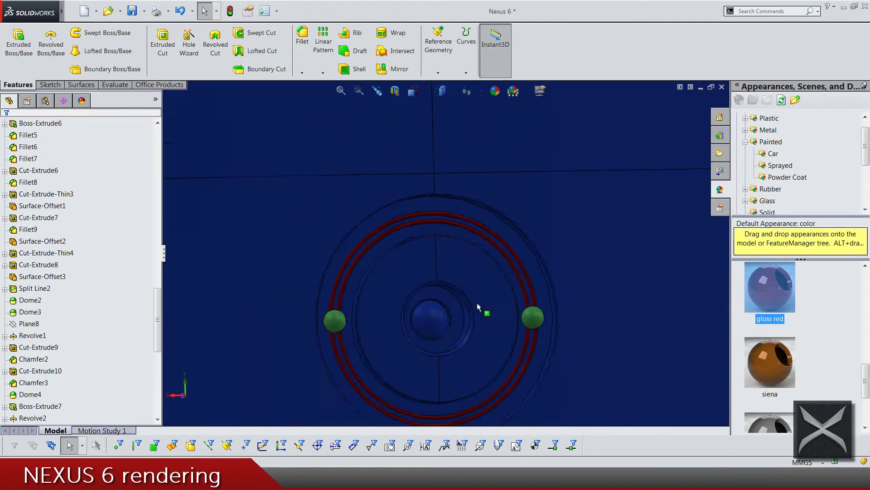
Step: Apply the black Car paint to the inner wall faces of the camera lens recess
{"action": "scroll", "coordinate": [454, 317], "scroll_direction": "down", "scroll_amount": 5}
{"action": "scroll", "coordinate": [442, 258], "scroll_direction": "up", "scroll_amount": 4}
{"action": "middle_click_drag", "start_coordinate": [447, 279], "coordinate": [413, 279]}
{"action": "scroll", "coordinate": [414, 279], "scroll_direction": "down", "scroll_amount": 6}
{"action": "left_click", "coordinate": [411, 321]}
{"action": "left_click", "coordinate": [423, 303], "text": "ctrl"}
{"action": "scroll", "coordinate": [798, 318], "scroll_direction": "up", "scroll_amount": 6}
{"action": "right_click", "coordinate": [783, 294]}
{"action": "left_click", "coordinate": [780, 302]}
Step: Apply the black Car paint to Cut-Extrude10 and the Chamfer3 ring around the camera lens dome
{"action": "scroll", "coordinate": [498, 267], "scroll_direction": "down", "scroll_amount": 1}
{"action": "left_click", "coordinate": [424, 273]}
{"action": "left_click", "coordinate": [36, 370]}
{"action": "right_click", "coordinate": [759, 290]}
{"action": "left_click", "coordinate": [766, 297]}
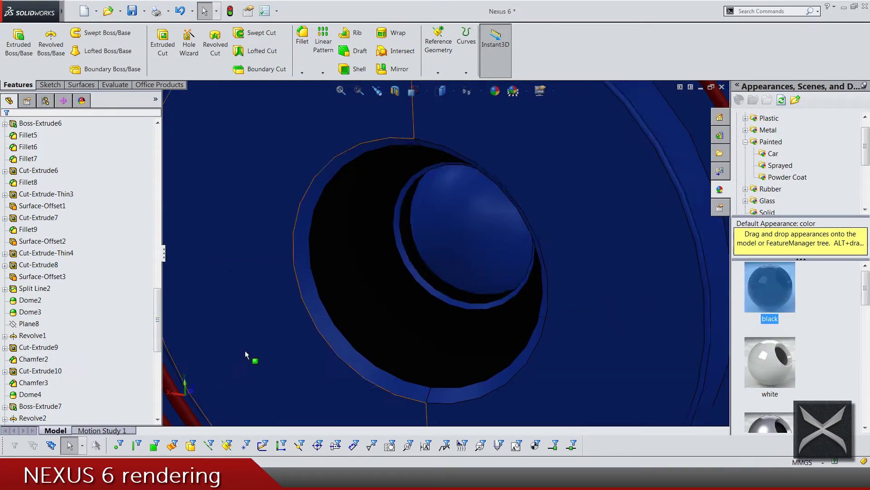
{"action": "left_click", "coordinate": [32, 362]}
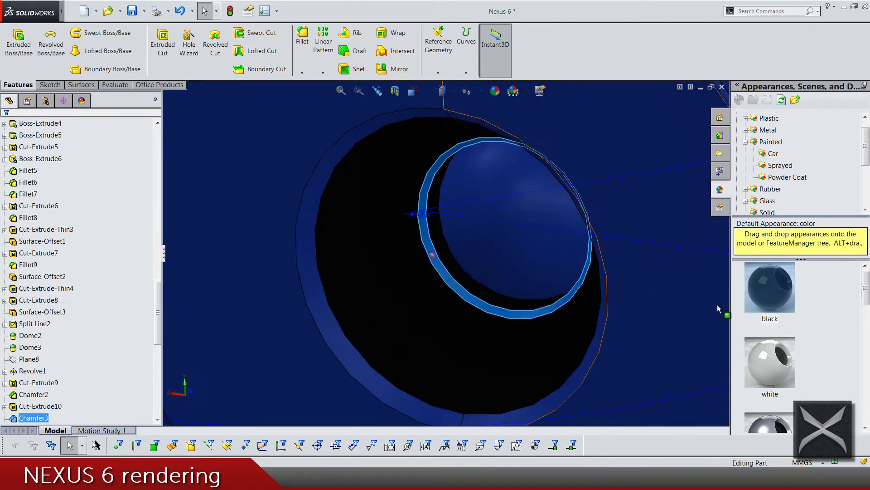
{"action": "right_click", "coordinate": [770, 288]}
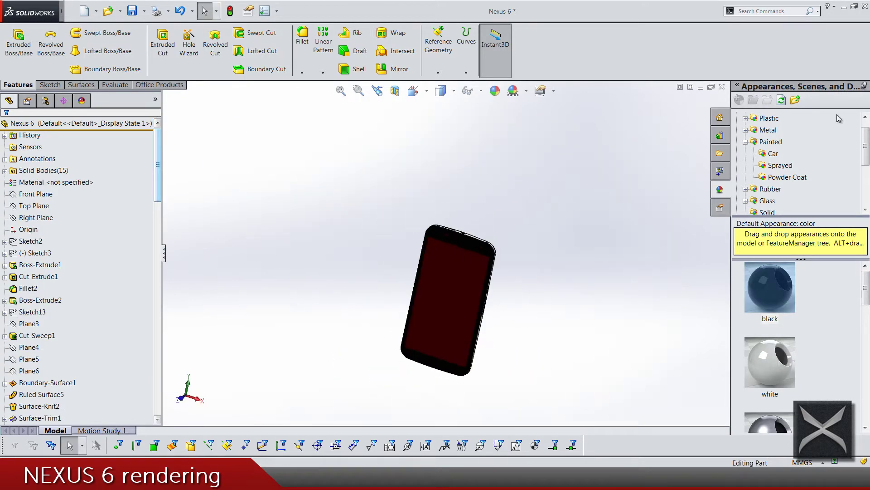
Step: Close the appearances library, set the phone to the isometric view and save the part
{"action": "left_click", "coordinate": [864, 86]}
{"action": "left_click", "coordinate": [480, 93]}
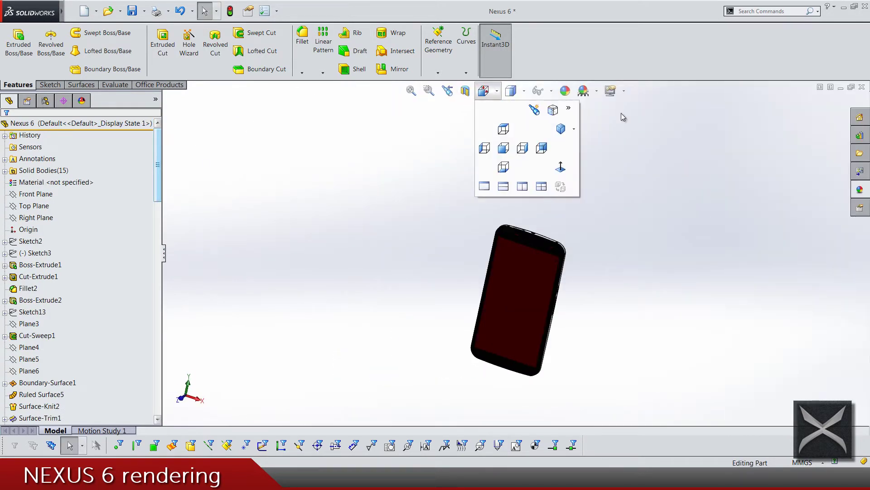
{"action": "left_click", "coordinate": [572, 127]}
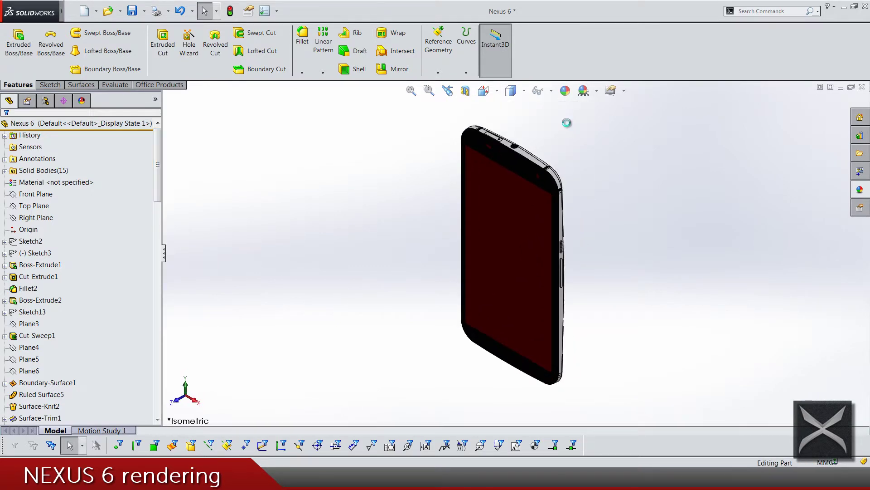
Step: Activate the KeyShot5 add-in for the current session
{"action": "left_click", "coordinate": [277, 13]}
{"action": "left_click", "coordinate": [283, 66]}
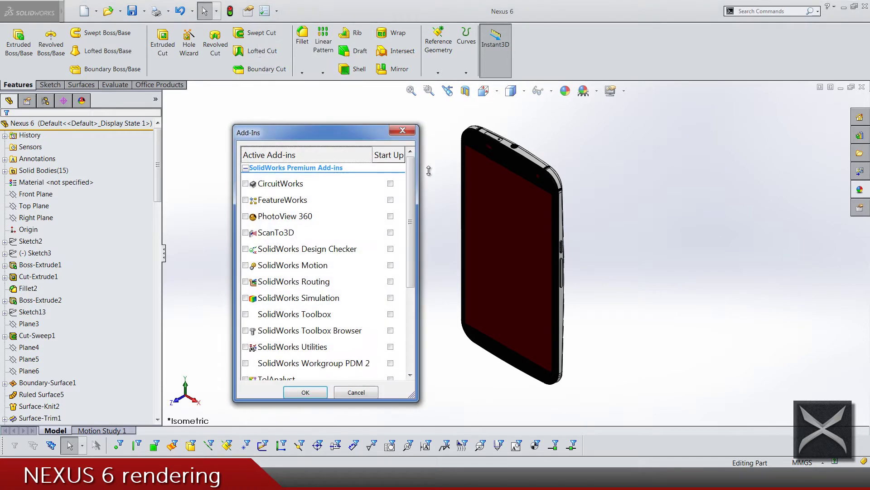
{"action": "scroll", "coordinate": [384, 351], "scroll_direction": "down", "scroll_amount": 4}
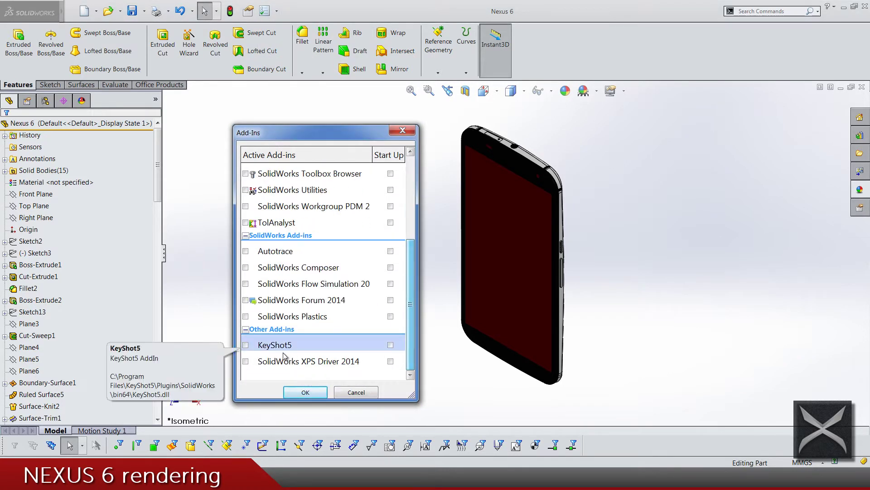
{"action": "left_click", "coordinate": [245, 345]}
{"action": "left_click", "coordinate": [390, 345]}
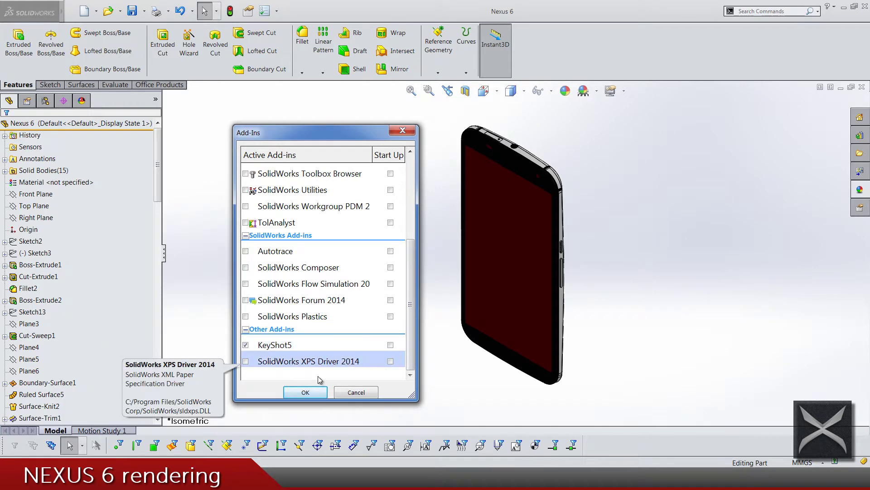
{"action": "left_click", "coordinate": [305, 392]}
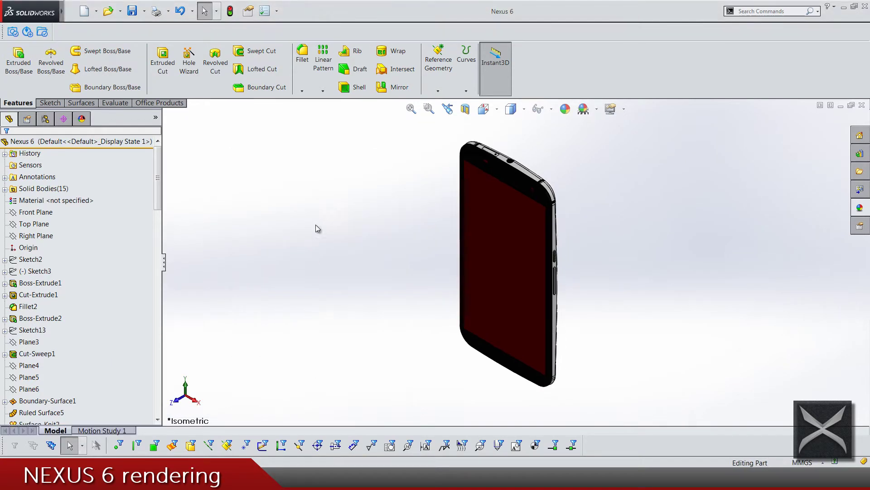
Step: Send the Nexus 6 model to KeyShot for rendering and dismiss the welcome window
{"action": "left_click", "coordinate": [9, 33]}
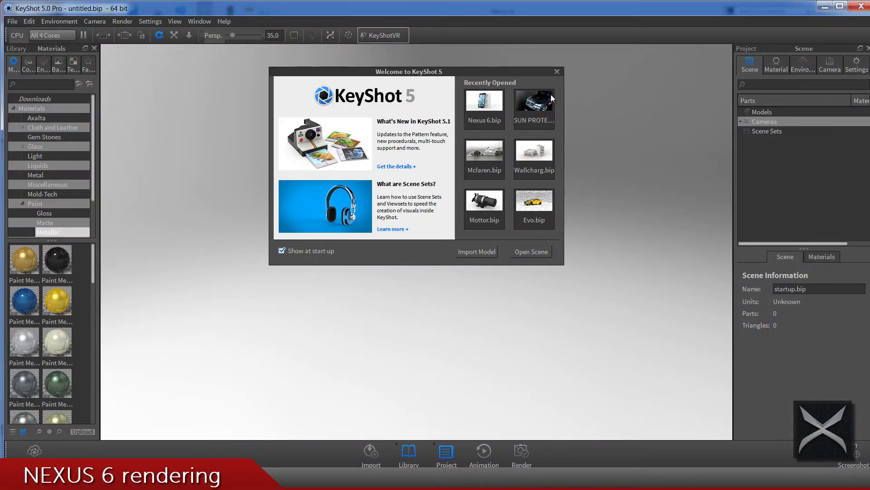
{"action": "left_click", "coordinate": [558, 71]}
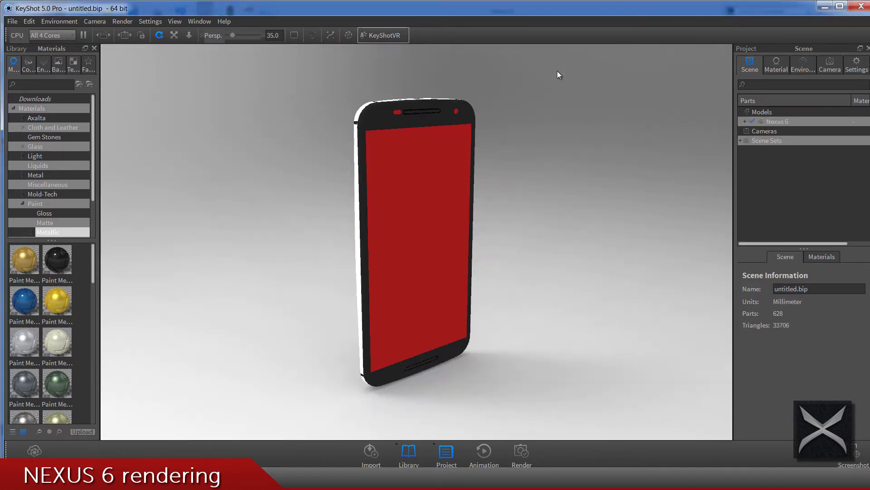
{"action": "left_click_drag", "start_coordinate": [219, 208], "coordinate": [408, 244]}
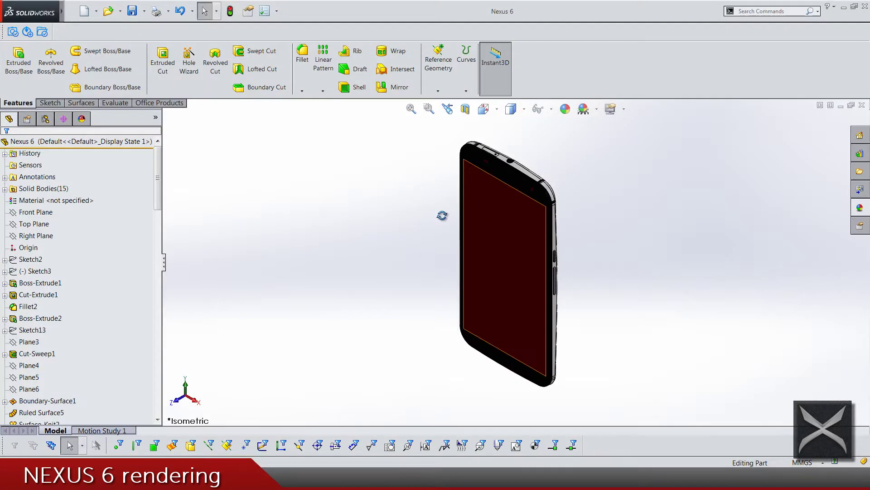
Step: Switch back to SolidWorks to examine the phone's top edge and back cover, and restore the isometric view
{"action": "middle_click_drag", "start_coordinate": [442, 215], "coordinate": [472, 197]}
{"action": "scroll", "coordinate": [466, 188], "scroll_direction": "down", "scroll_amount": 6}
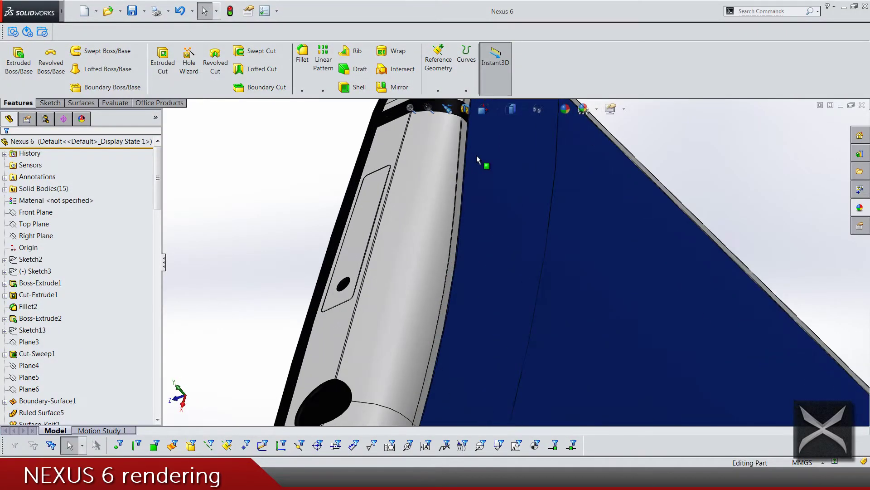
{"action": "scroll", "coordinate": [478, 153], "scroll_direction": "up", "scroll_amount": 1}
{"action": "left_click", "coordinate": [483, 109]}
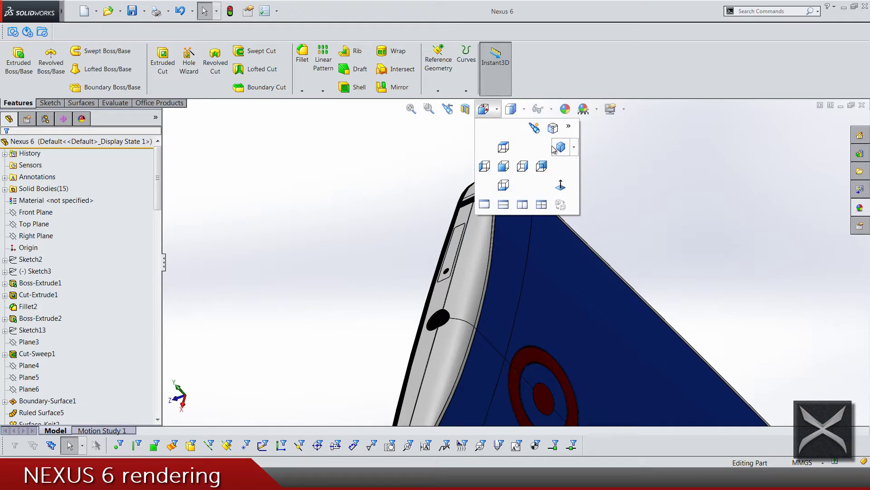
{"action": "left_click", "coordinate": [555, 148]}
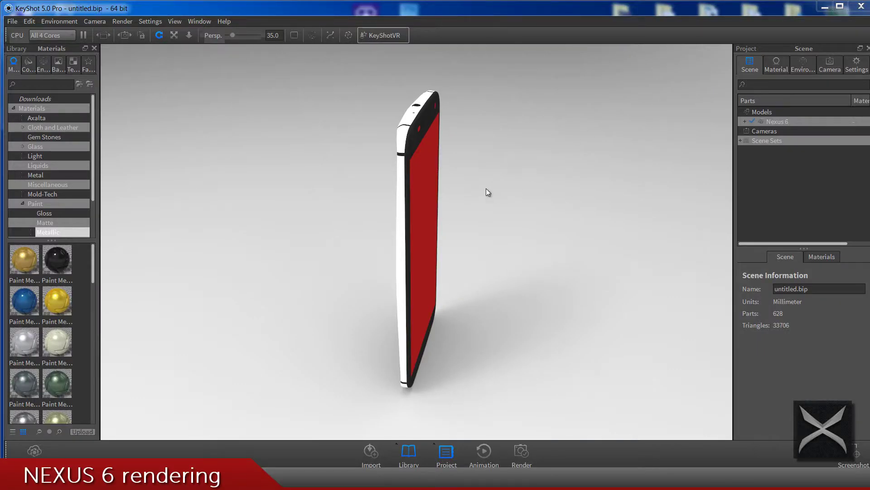
Step: Switch to KeyShot and open the recent scene Nexus 6.bip, discarding the untitled scene's changes, and maximize the window
{"action": "left_click_drag", "start_coordinate": [486, 192], "coordinate": [118, 107]}
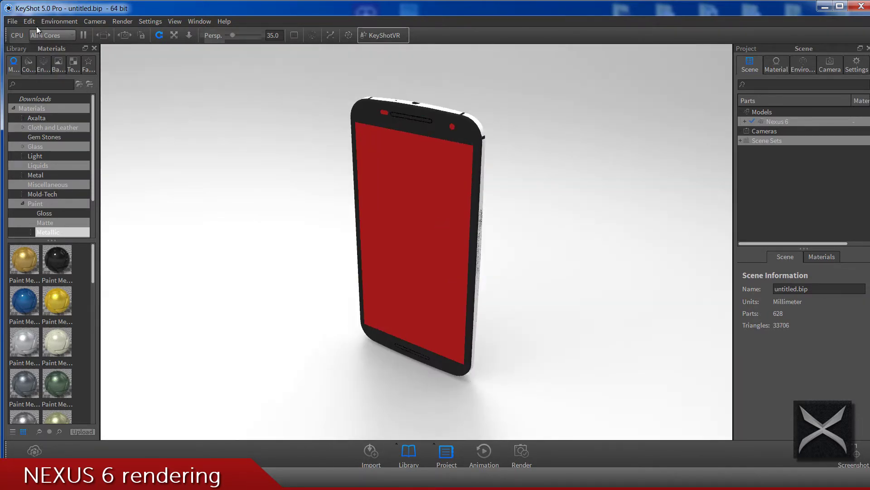
{"action": "left_click", "coordinate": [14, 21]}
{"action": "mouse_move", "coordinate": [86, 70]}
{"action": "mouse_move", "coordinate": [169, 73]}
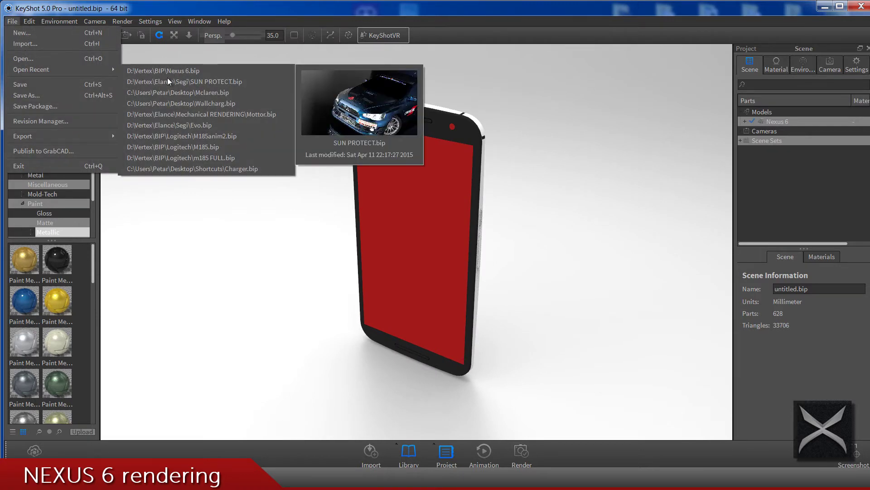
{"action": "left_click", "coordinate": [196, 71]}
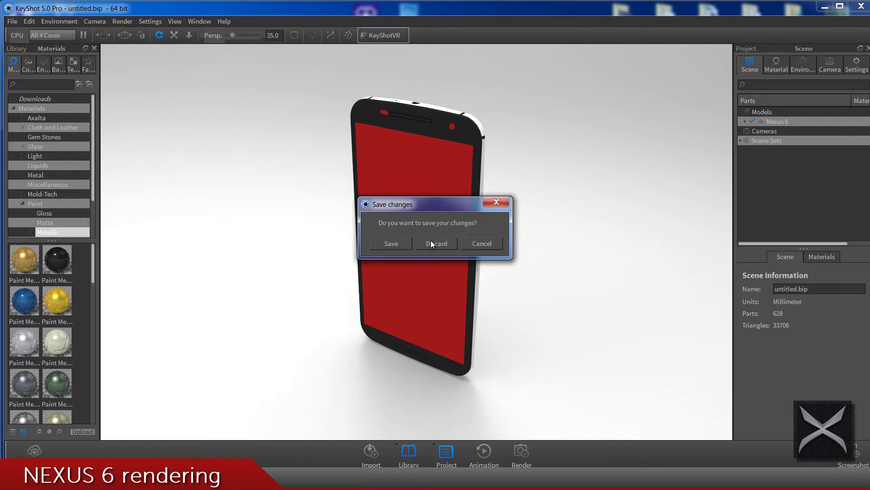
{"action": "left_click", "coordinate": [430, 243]}
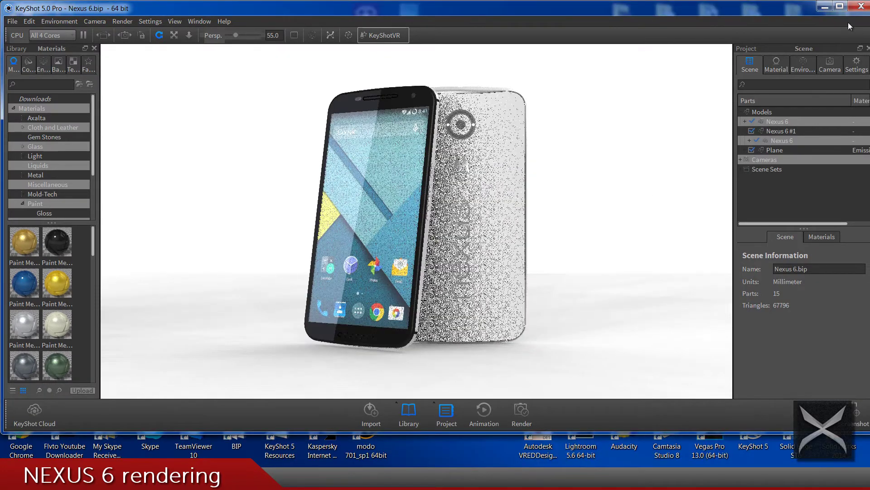
{"action": "left_click", "coordinate": [839, 7]}
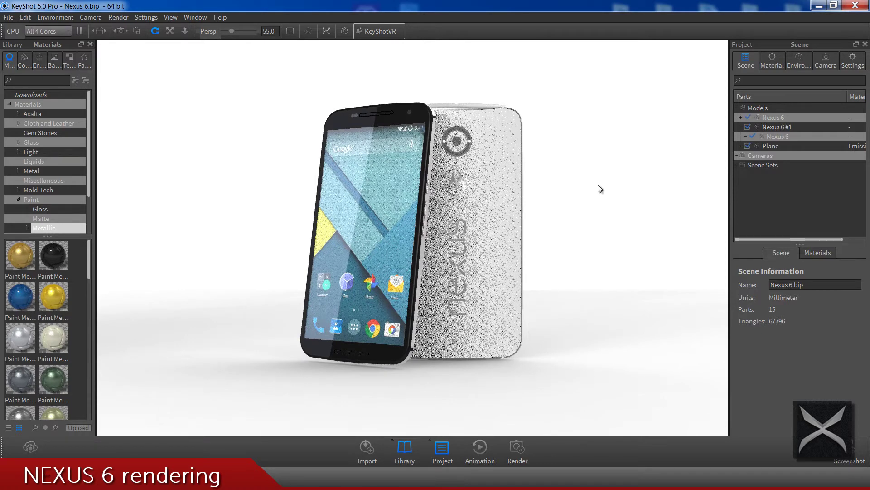
Step: Open the material of the black front bezel to examine its Metallic Paint properties
{"action": "scroll", "coordinate": [442, 163], "scroll_direction": "up", "scroll_amount": 3}
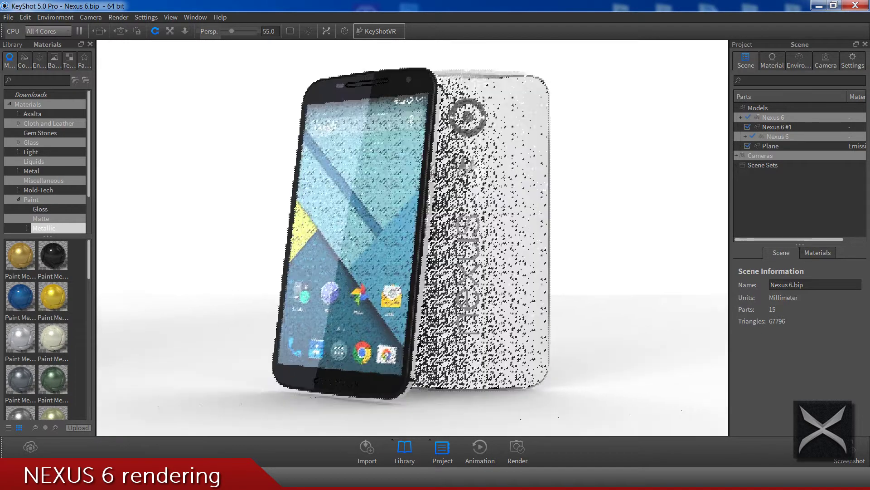
{"action": "right_click", "coordinate": [391, 88]}
{"action": "left_click", "coordinate": [398, 91]}
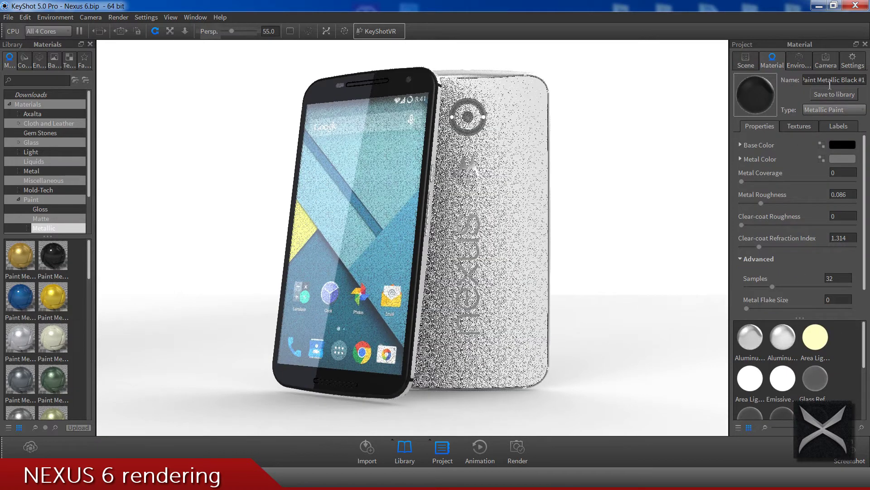
Step: Open the back cover's white Metallic Paint material for editing and set its samples to 32
{"action": "right_click", "coordinate": [513, 135]}
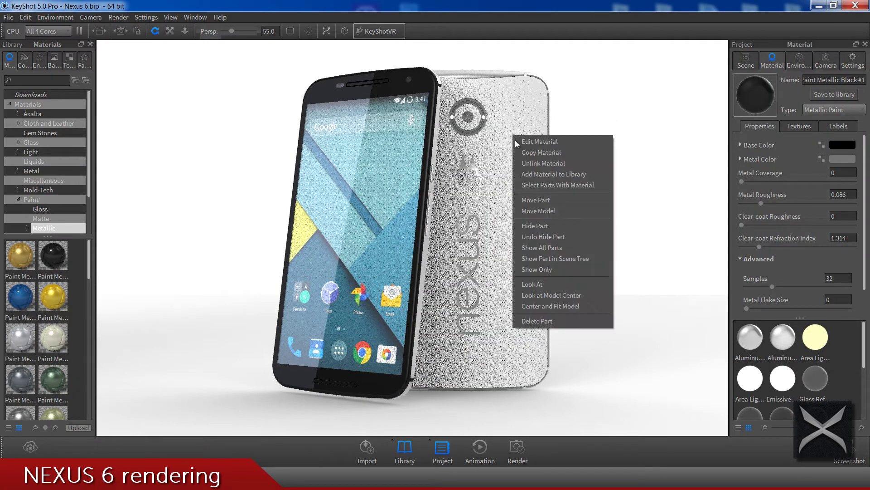
{"action": "left_click", "coordinate": [523, 142]}
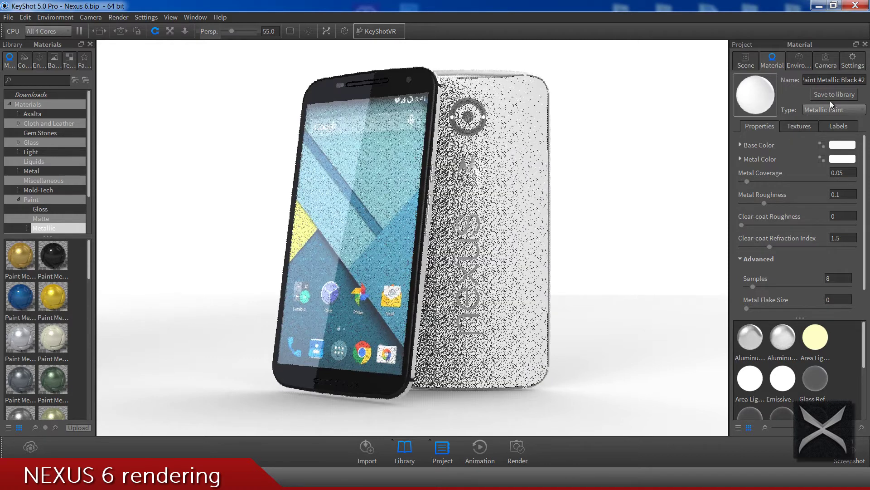
{"action": "left_click", "coordinate": [846, 194]}
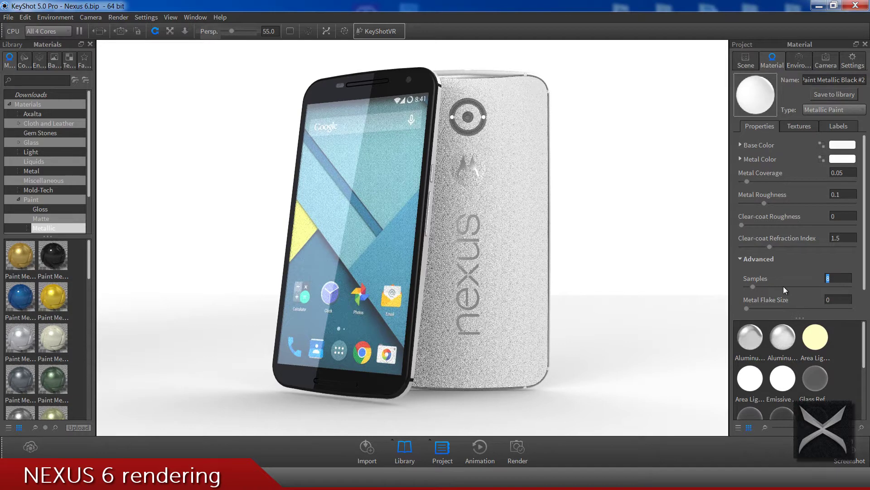
{"action": "type", "text": "32"}
Step: Open the Metal material of the rear phone's top frame edge to examine its roughness and samples settings
{"action": "scroll", "coordinate": [454, 174], "scroll_direction": "down", "scroll_amount": 3}
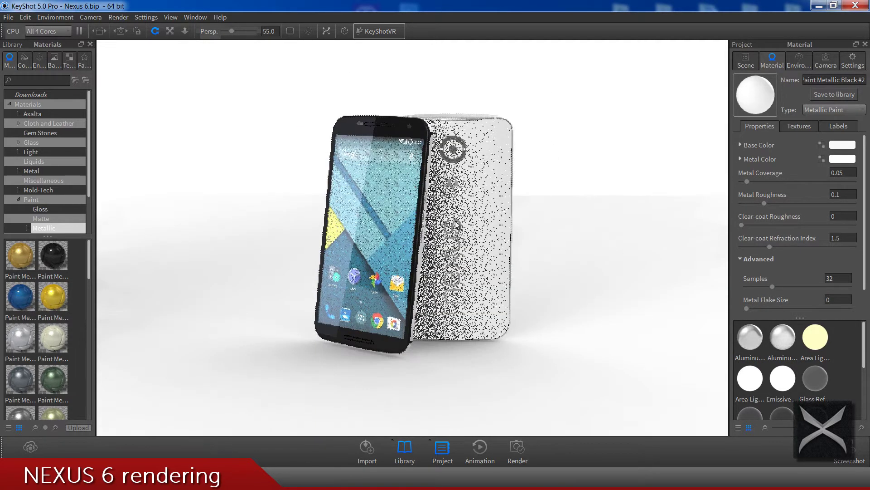
{"action": "scroll", "coordinate": [454, 175], "scroll_direction": "up", "scroll_amount": 8}
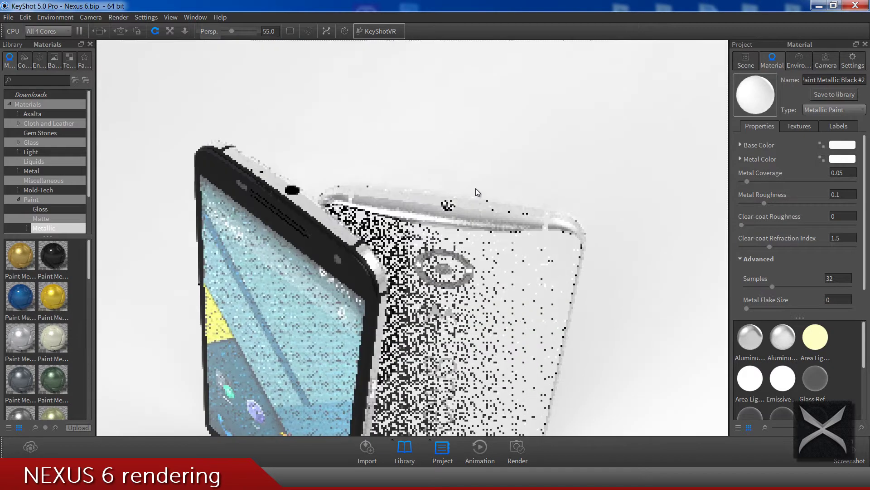
{"action": "right_click", "coordinate": [478, 218]}
{"action": "right_click", "coordinate": [464, 227]}
{"action": "right_click", "coordinate": [463, 228]}
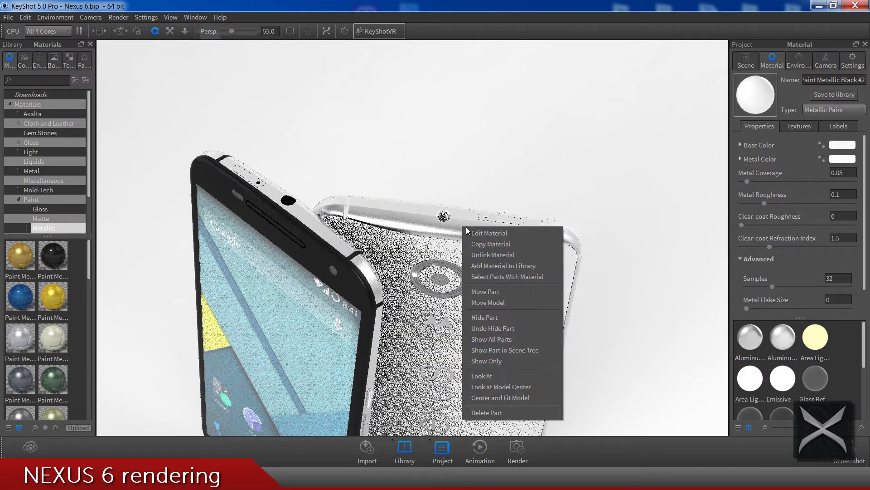
{"action": "left_click", "coordinate": [476, 234]}
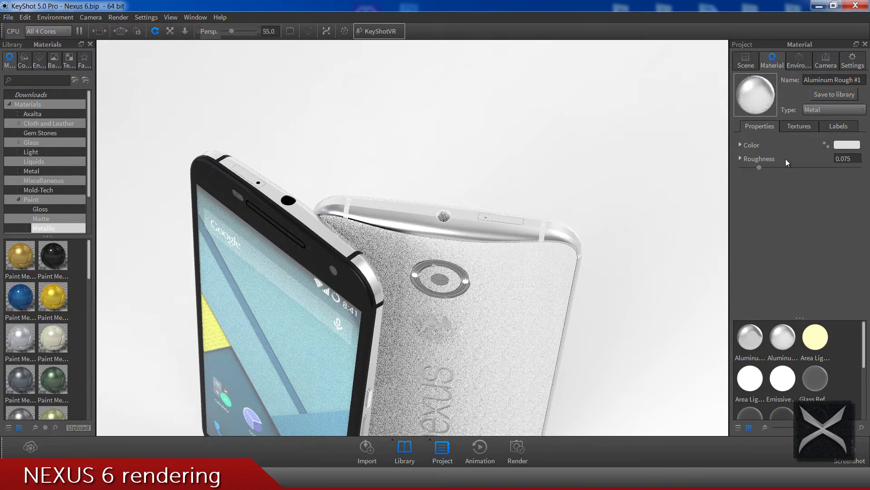
{"action": "left_click", "coordinate": [770, 160]}
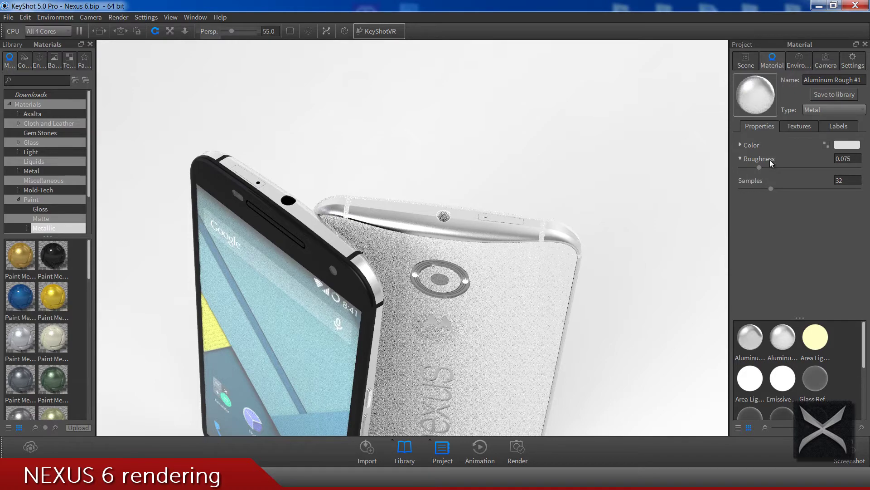
{"action": "left_click", "coordinate": [769, 160]}
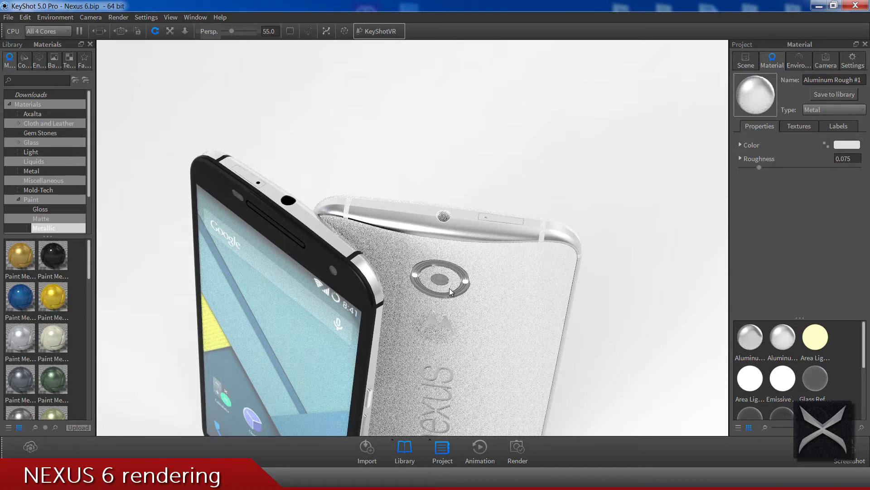
Step: Open the glass materials of the rear camera cover and the front phone's face to examine their refraction settings
{"action": "scroll", "coordinate": [445, 292], "scroll_direction": "up", "scroll_amount": 10}
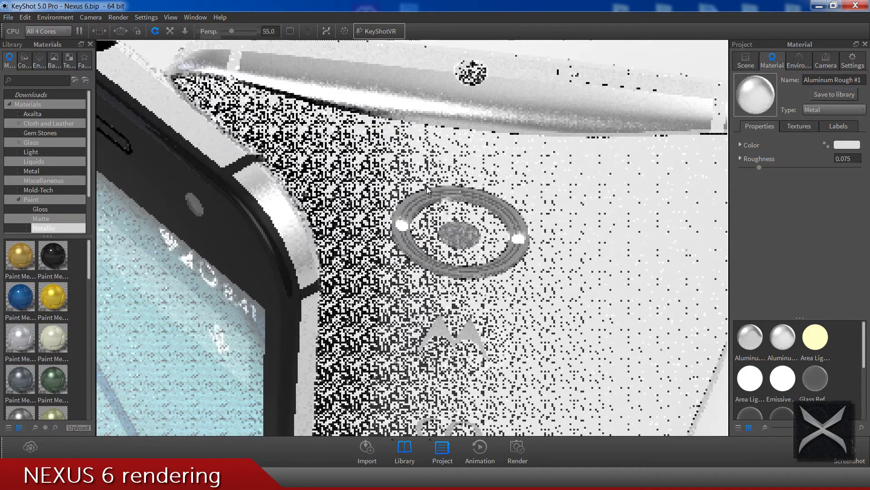
{"action": "right_click", "coordinate": [418, 199]}
{"action": "left_click", "coordinate": [432, 203]}
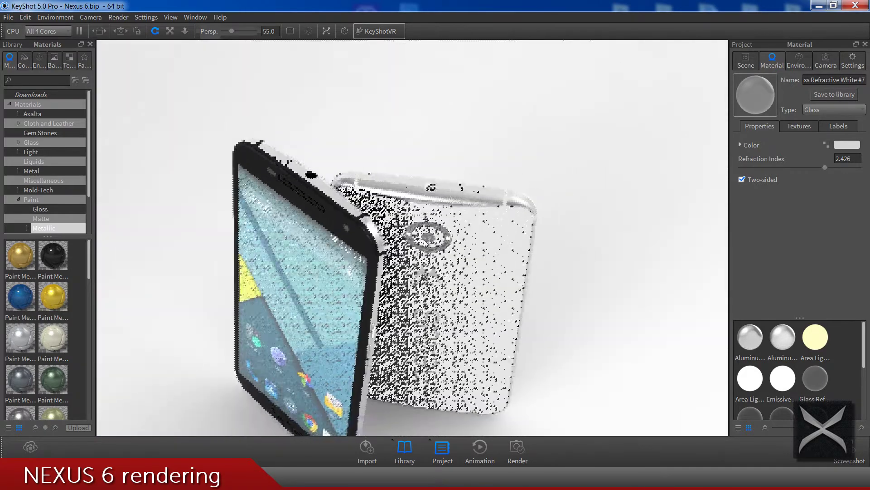
{"action": "right_click", "coordinate": [332, 200]}
{"action": "left_click", "coordinate": [349, 205]}
Step: Try to open the material of the rear phone's headphone jack, and hide the glass cover over the rear camera ring
{"action": "scroll", "coordinate": [437, 183], "scroll_direction": "up", "scroll_amount": 5}
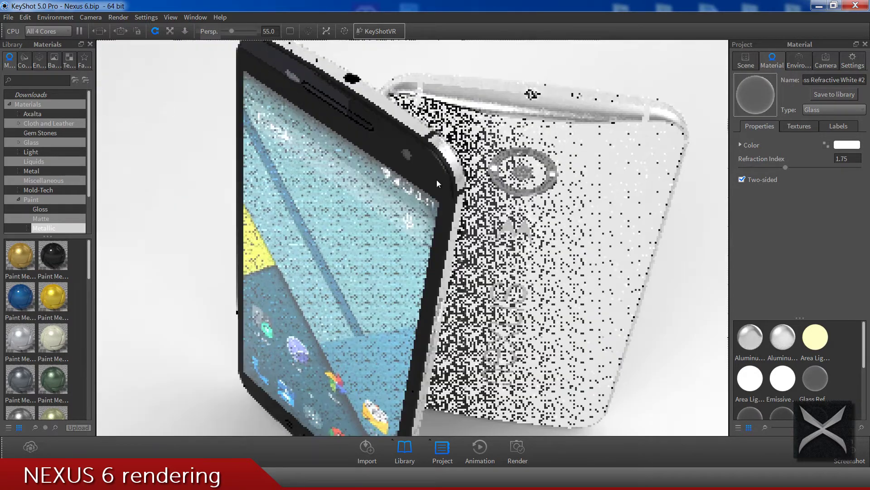
{"action": "scroll", "coordinate": [438, 183], "scroll_direction": "down", "scroll_amount": 2}
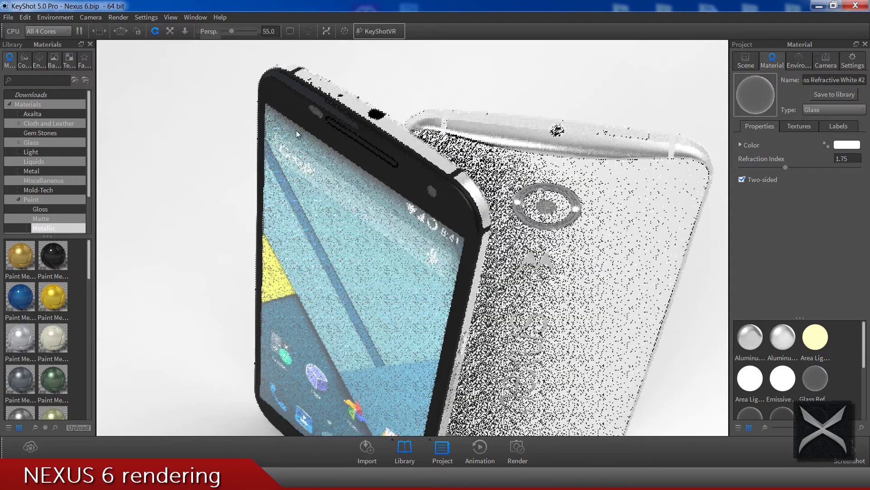
{"action": "scroll", "coordinate": [529, 196], "scroll_direction": "down", "scroll_amount": 3}
{"action": "scroll", "coordinate": [529, 196], "scroll_direction": "down", "scroll_amount": 2}
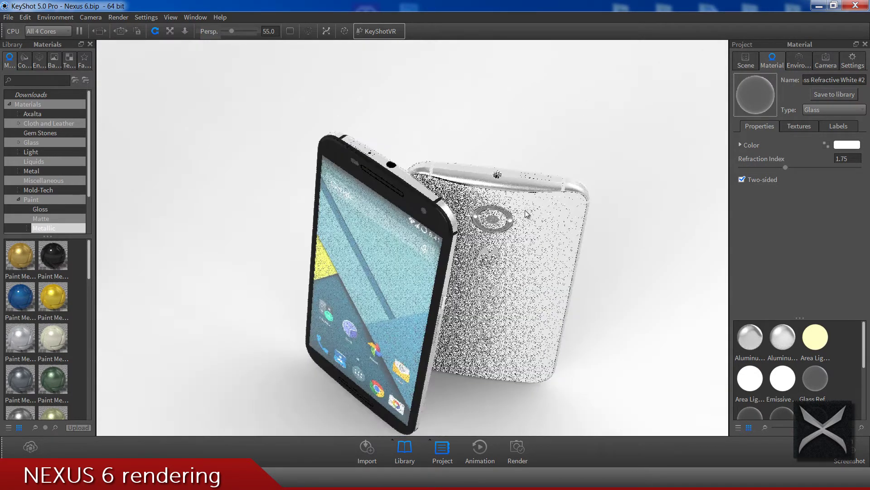
{"action": "scroll", "coordinate": [380, 238], "scroll_direction": "up", "scroll_amount": 4}
{"action": "scroll", "coordinate": [380, 237], "scroll_direction": "up", "scroll_amount": 6}
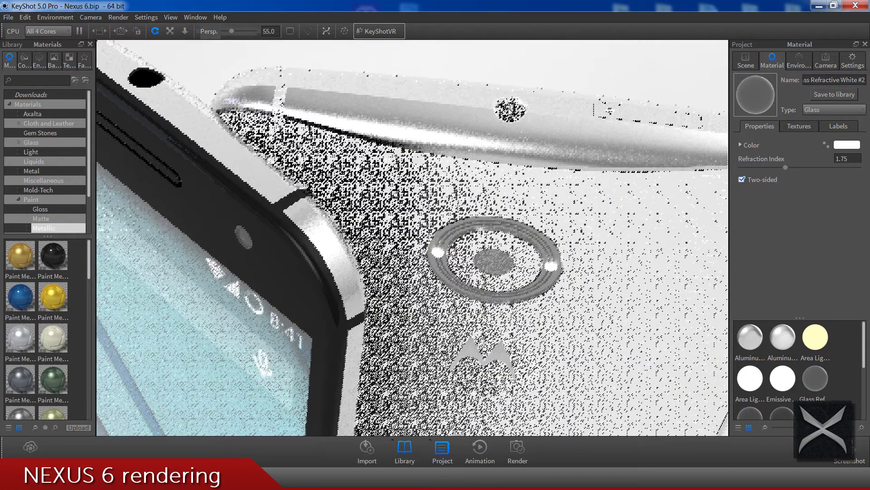
{"action": "right_click", "coordinate": [510, 109]}
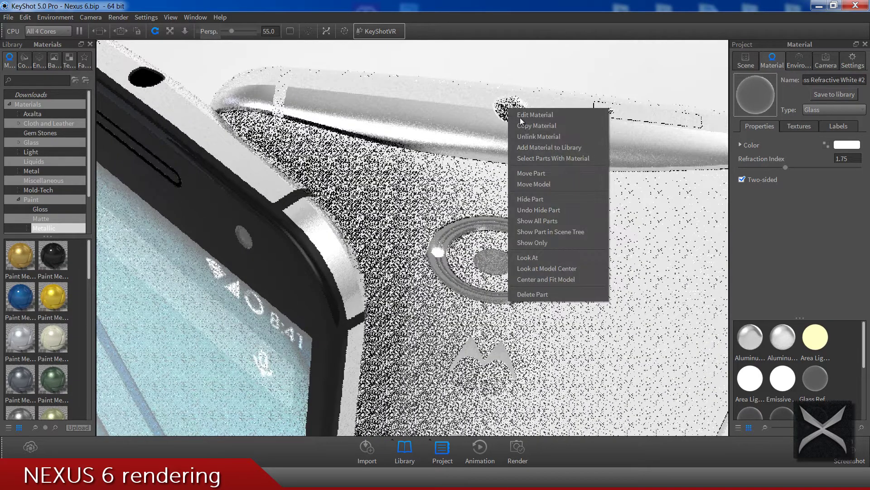
{"action": "left_click", "coordinate": [521, 116]}
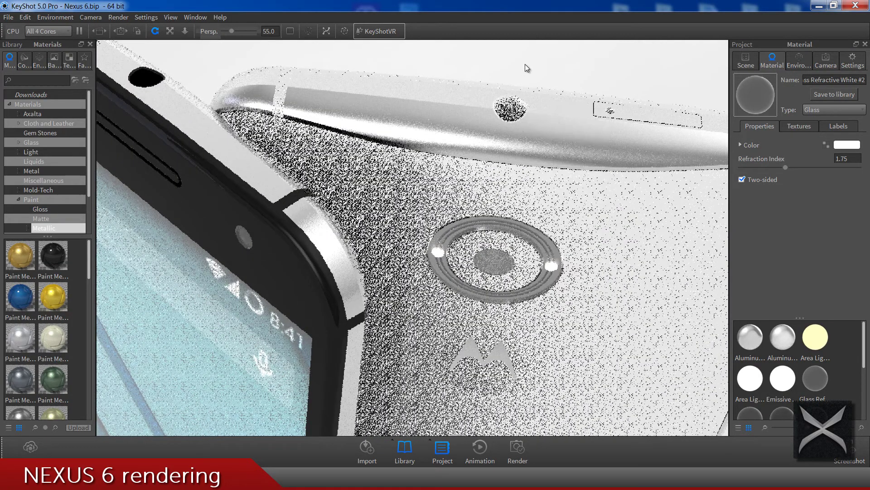
{"action": "right_click", "coordinate": [445, 239]}
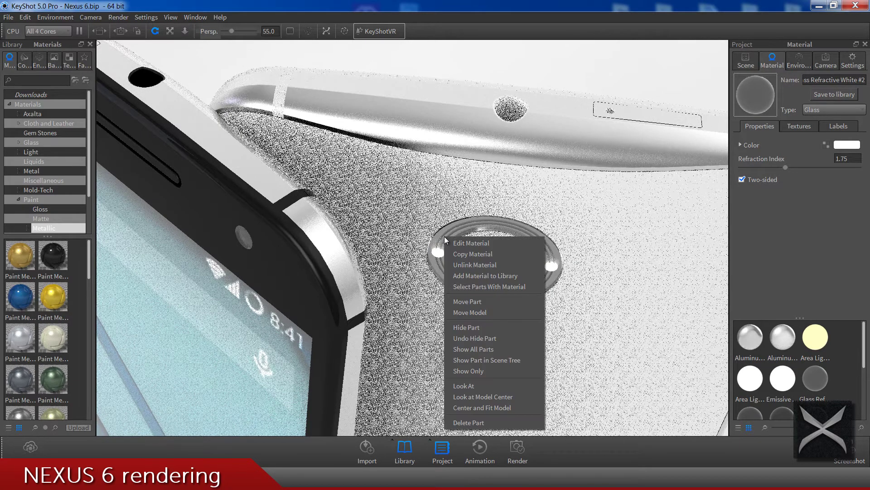
{"action": "left_click", "coordinate": [474, 288]}
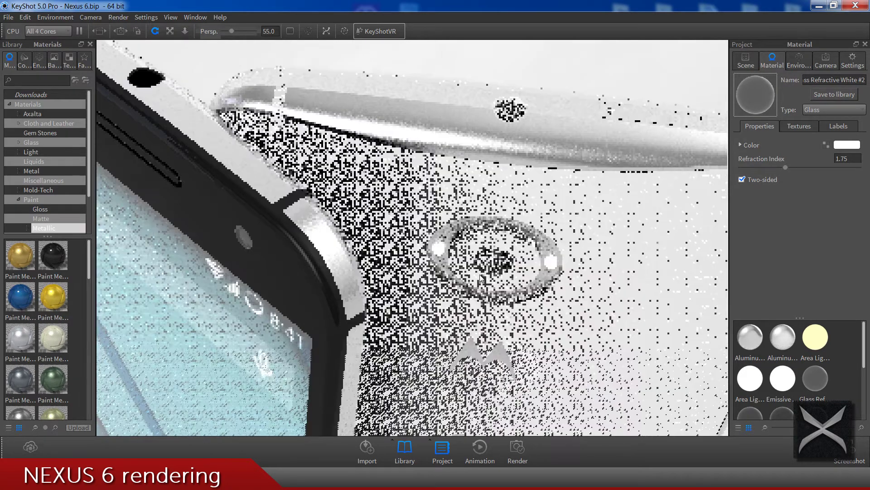
Step: Open the diffuse area light material of a flash LED on the camera ring to examine its power in lumens
{"action": "scroll", "coordinate": [495, 269], "scroll_direction": "up", "scroll_amount": 5}
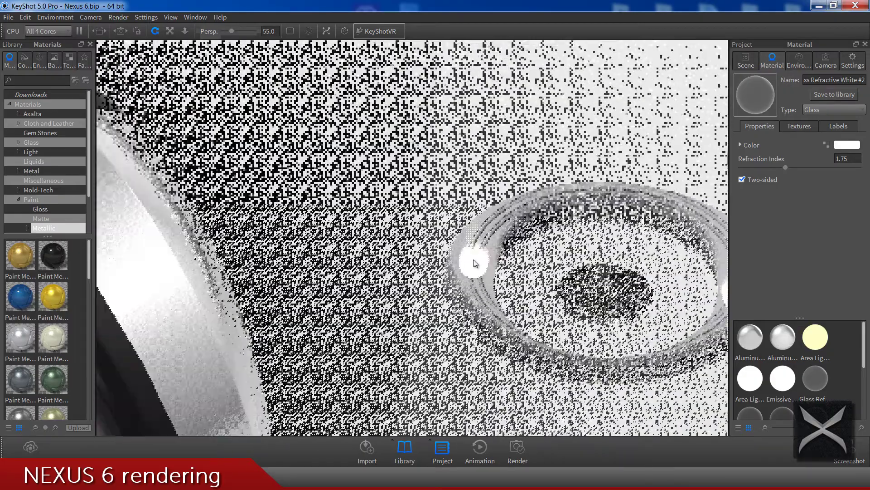
{"action": "right_click", "coordinate": [482, 267]}
{"action": "left_click", "coordinate": [483, 266]}
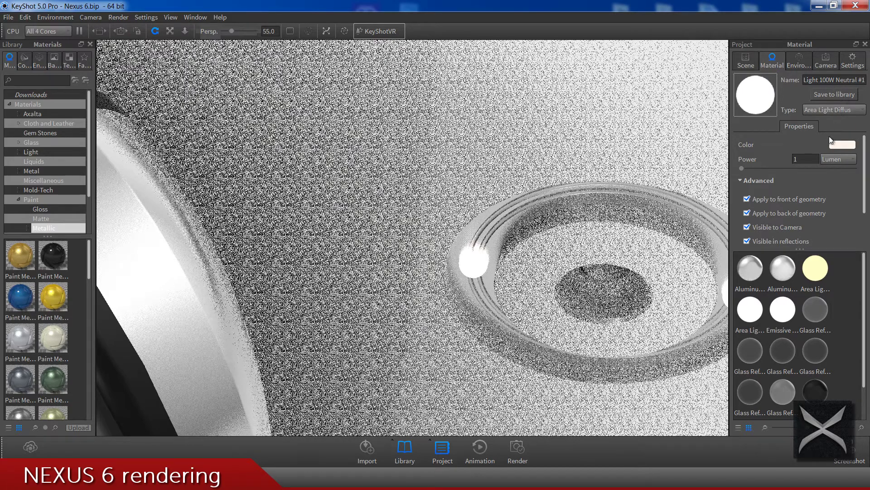
{"action": "left_click", "coordinate": [809, 160]}
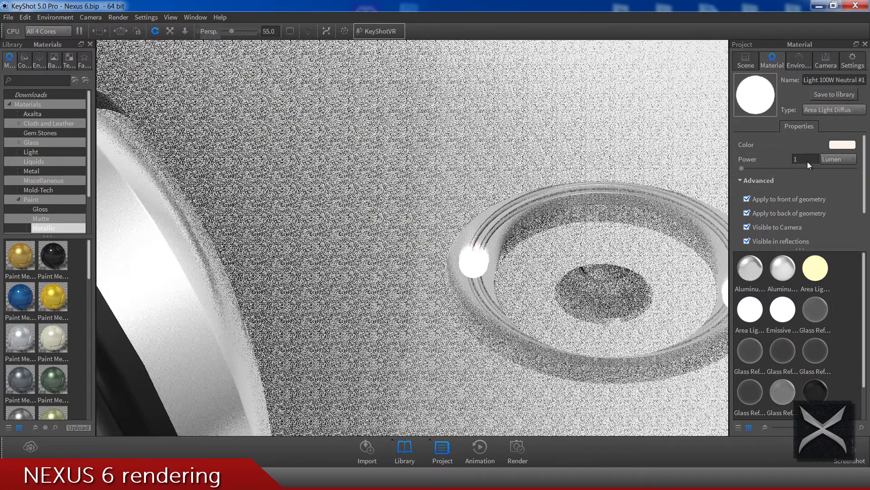
Step: Examine the lit flash LEDs on the rear camera ring from a distance and up close
{"action": "scroll", "coordinate": [419, 187], "scroll_direction": "down", "scroll_amount": 2}
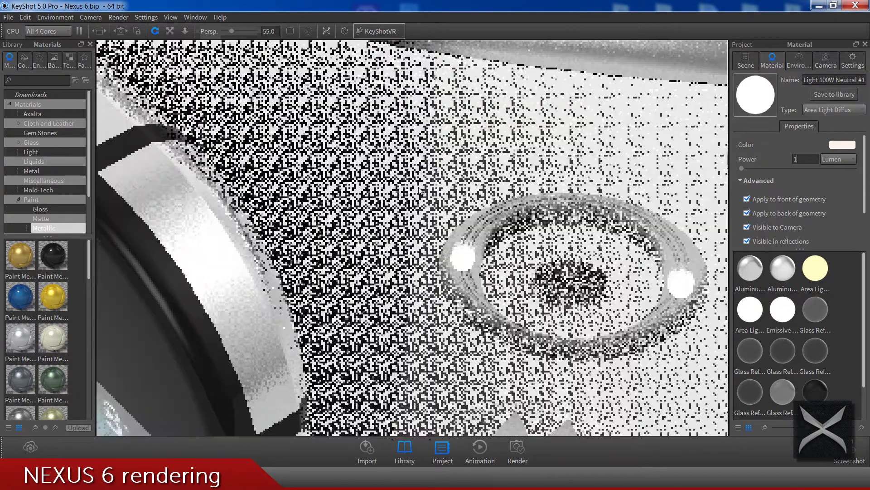
{"action": "scroll", "coordinate": [419, 188], "scroll_direction": "down", "scroll_amount": 4}
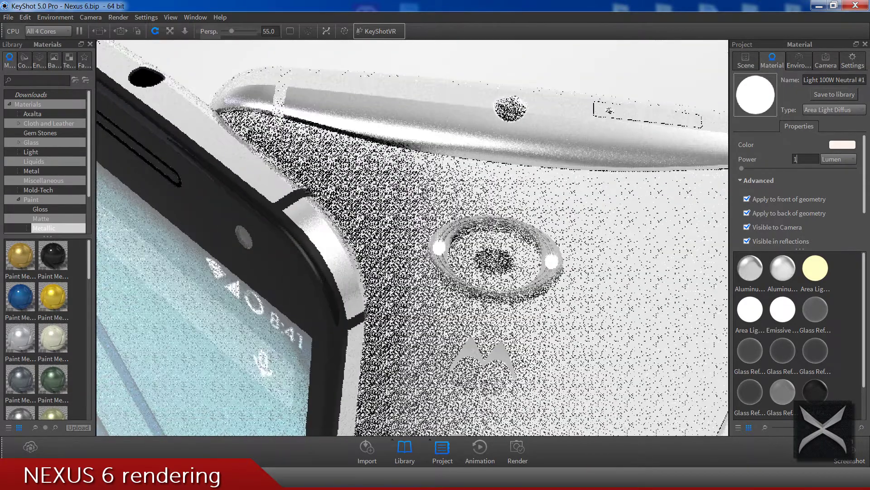
{"action": "scroll", "coordinate": [418, 190], "scroll_direction": "down", "scroll_amount": 3}
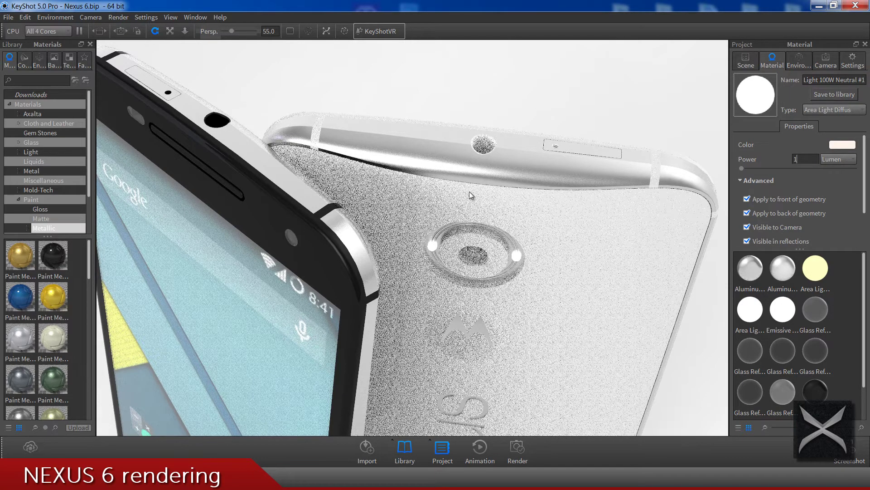
{"action": "scroll", "coordinate": [469, 192], "scroll_direction": "down", "scroll_amount": 4}
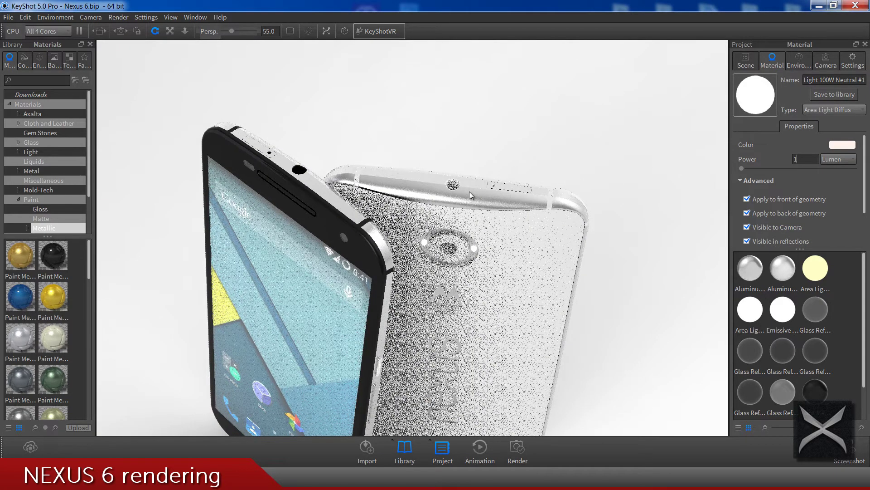
{"action": "scroll", "coordinate": [440, 266], "scroll_direction": "up", "scroll_amount": 5}
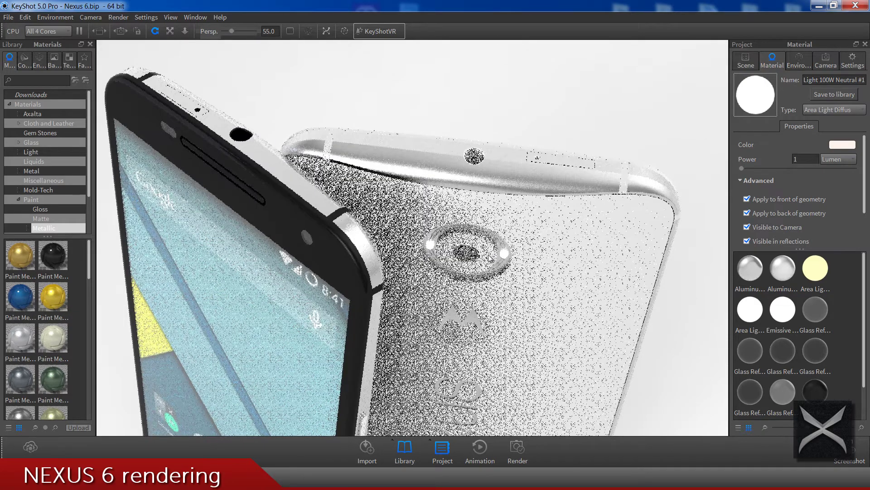
{"action": "scroll", "coordinate": [489, 257], "scroll_direction": "up", "scroll_amount": 4}
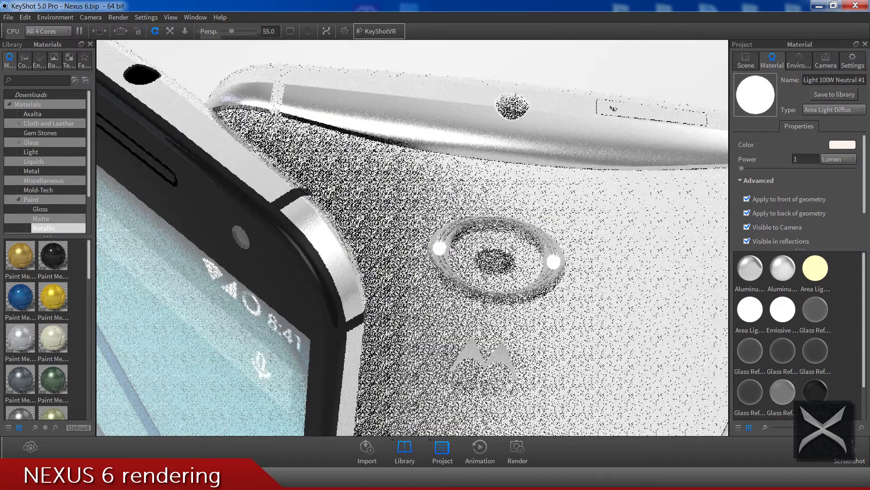
{"action": "scroll", "coordinate": [481, 271], "scroll_direction": "up", "scroll_amount": 2}
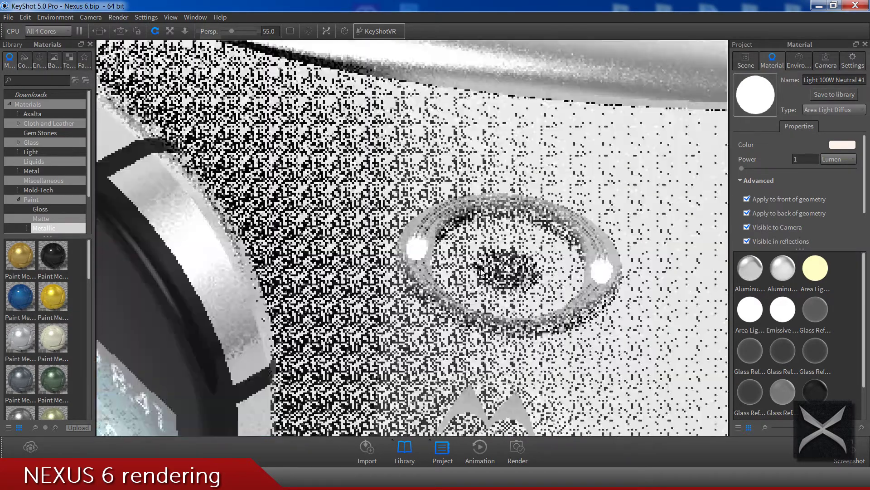
{"action": "scroll", "coordinate": [499, 272], "scroll_direction": "up", "scroll_amount": 2}
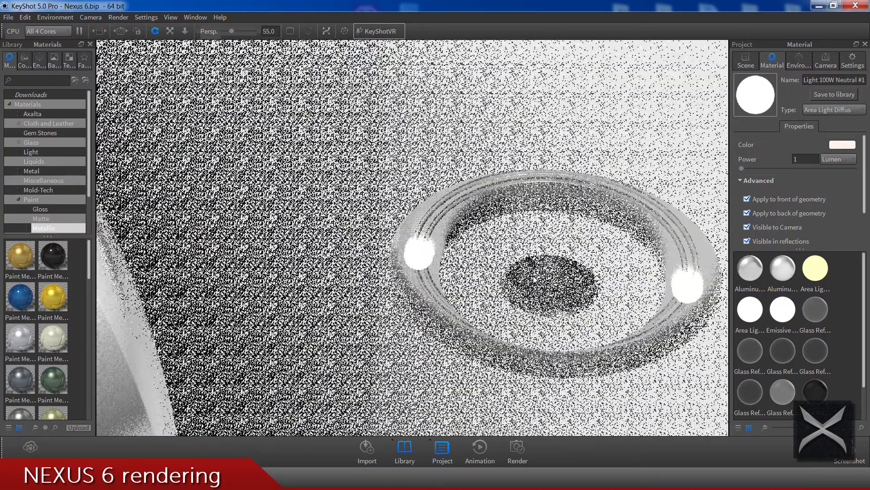
{"action": "scroll", "coordinate": [536, 284], "scroll_direction": "down", "scroll_amount": 5}
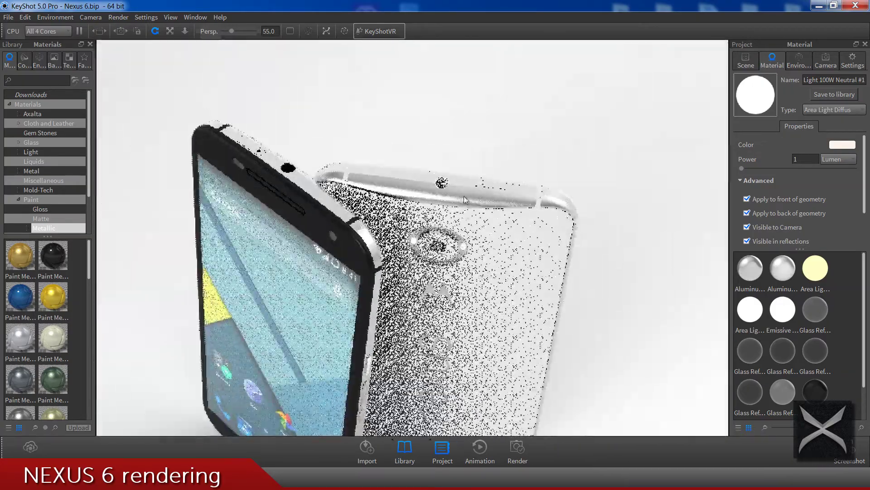
Step: Open the material at the centre of the rear camera lens to examine its properties
{"action": "scroll", "coordinate": [465, 199], "scroll_direction": "up", "scroll_amount": 5}
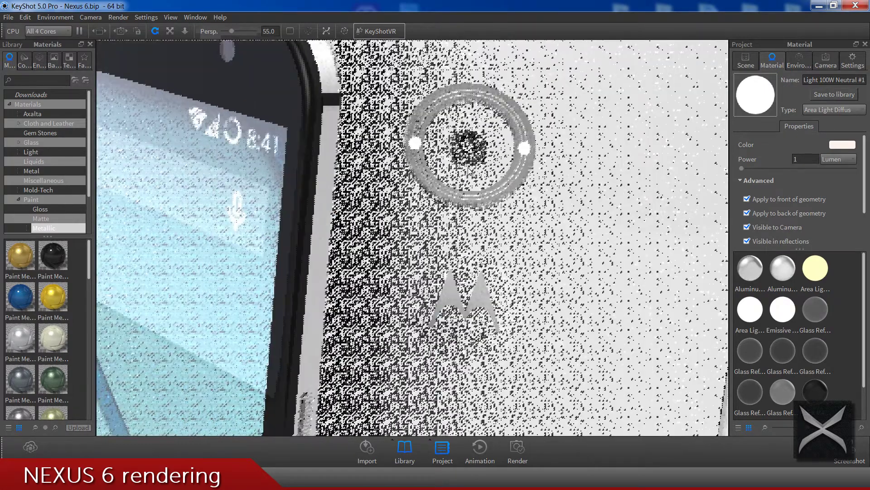
{"action": "scroll", "coordinate": [469, 172], "scroll_direction": "up", "scroll_amount": 5}
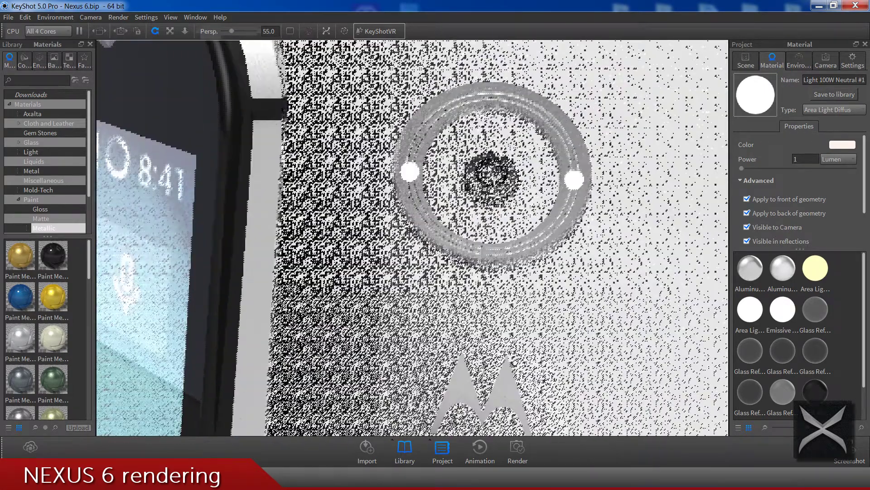
{"action": "right_click", "coordinate": [488, 168]}
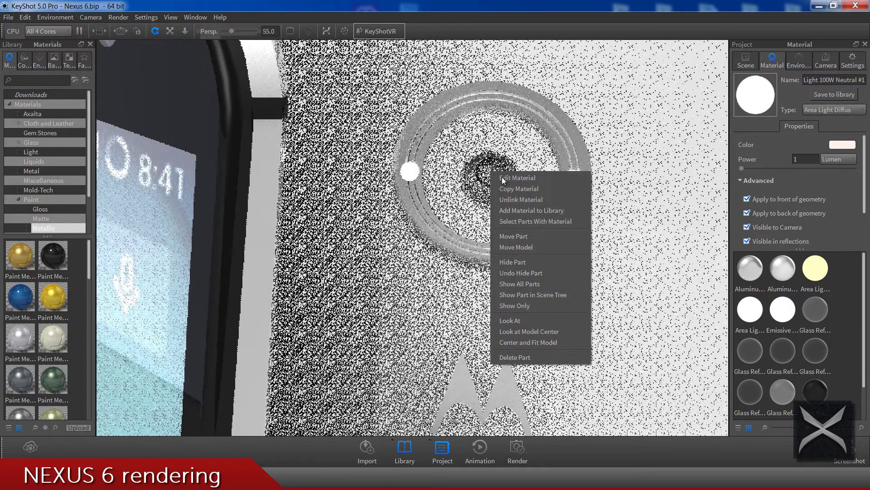
{"action": "left_click", "coordinate": [504, 178]}
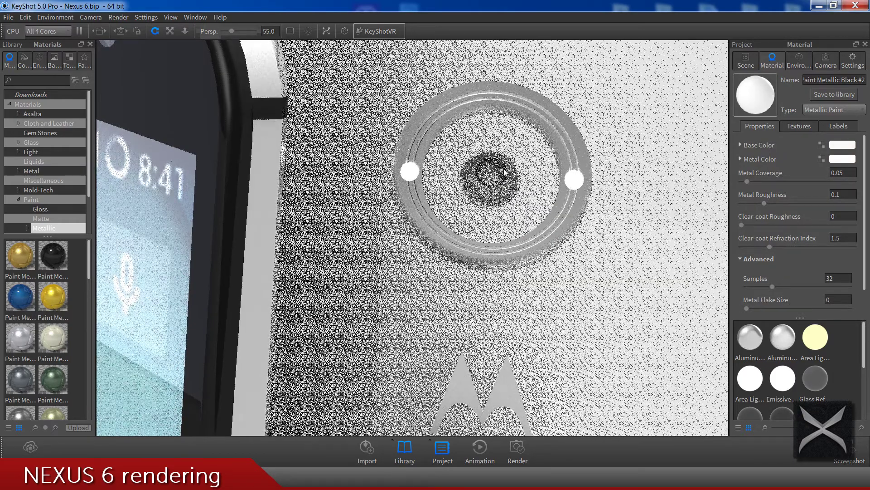
Step: Show all hidden parts so the glass cover over the rear camera ring is restored
{"action": "scroll", "coordinate": [498, 169], "scroll_direction": "down", "scroll_amount": 6}
{"action": "right_click", "coordinate": [538, 61]}
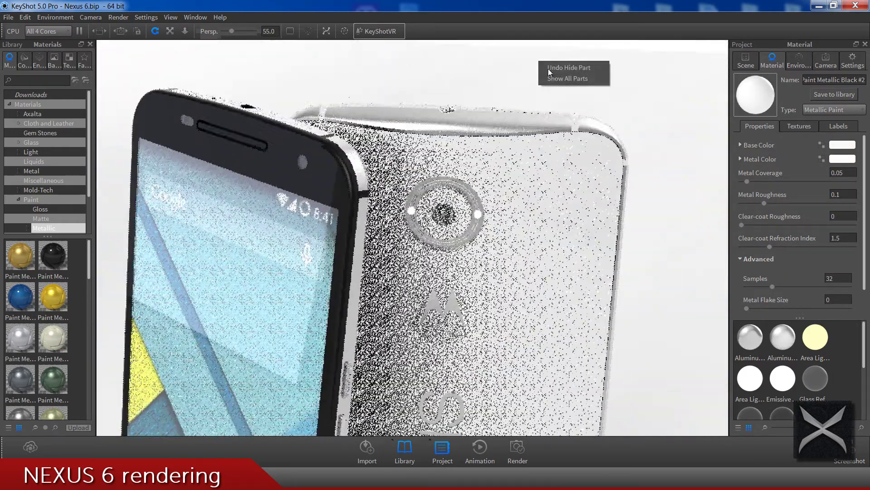
{"action": "left_click", "coordinate": [556, 78]}
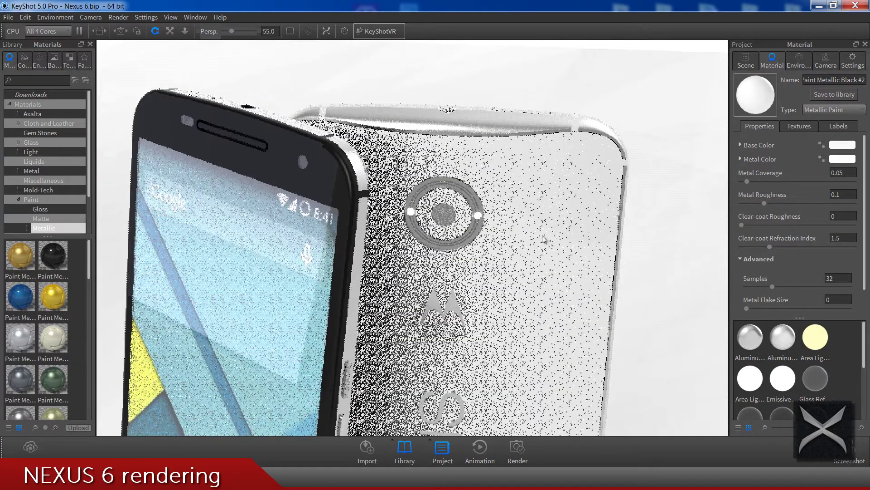
Step: Set the metal color of the white phone's metallic paint to black, RGB 0, 0, 0
{"action": "scroll", "coordinate": [520, 247], "scroll_direction": "down", "scroll_amount": 5}
{"action": "left_click_drag", "start_coordinate": [521, 247], "coordinate": [277, 211]}
{"action": "left_click", "coordinate": [287, 215]}
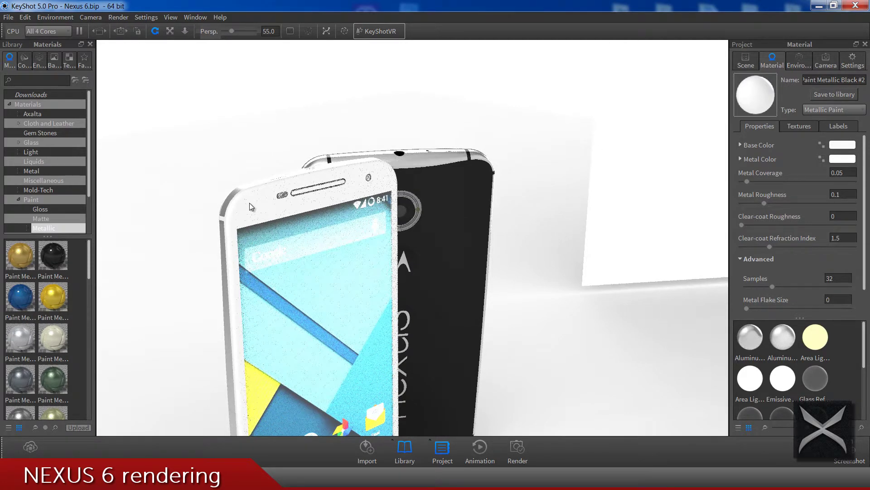
{"action": "scroll", "coordinate": [276, 214], "scroll_direction": "down", "scroll_amount": 5}
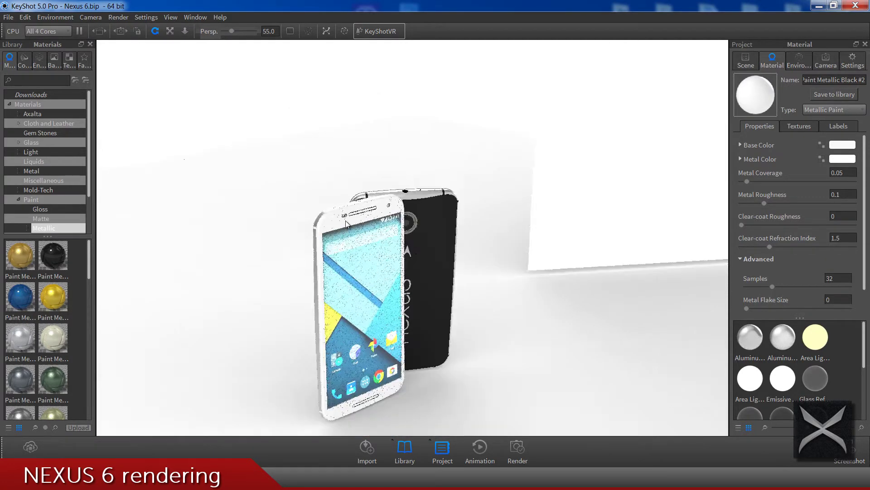
{"action": "scroll", "coordinate": [332, 220], "scroll_direction": "up", "scroll_amount": 5}
{"action": "left_click", "coordinate": [831, 158]}
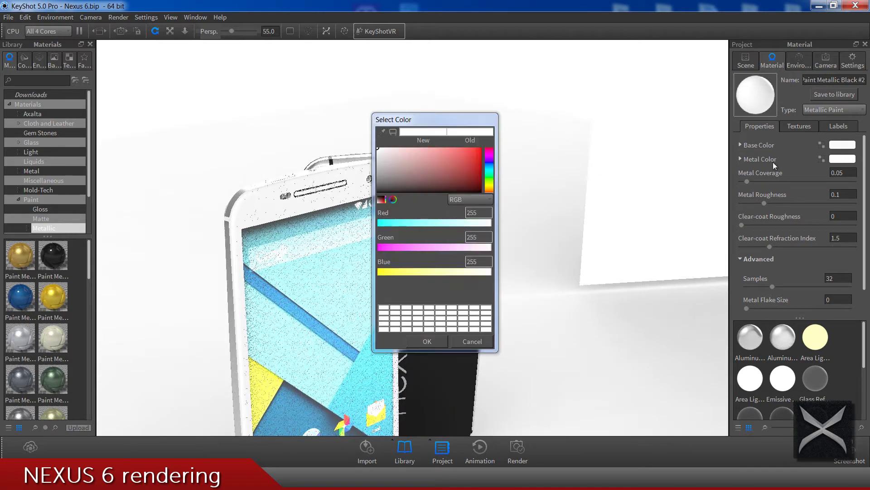
{"action": "left_click_drag", "start_coordinate": [459, 123], "coordinate": [651, 123]}
{"action": "left_click_drag", "start_coordinate": [600, 187], "coordinate": [562, 197]}
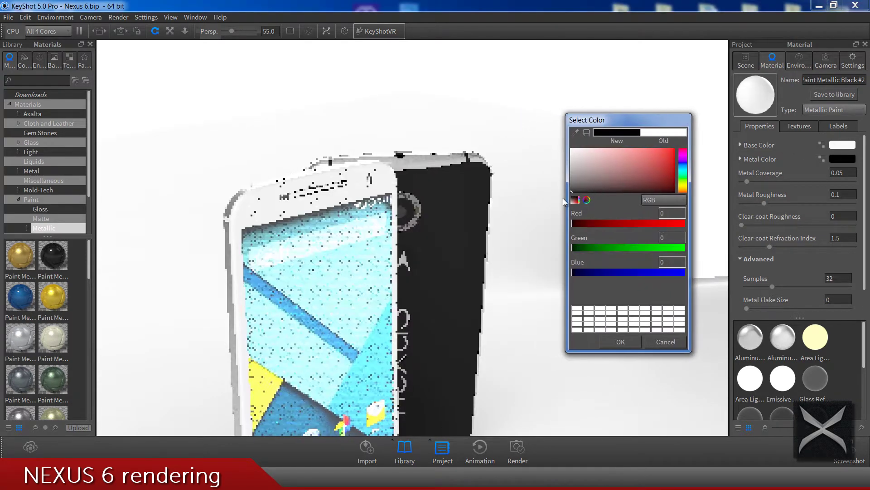
{"action": "left_click", "coordinate": [620, 340]}
Step: Set the base color of the same metallic paint to black and inspect the phone's front
{"action": "left_click", "coordinate": [850, 143]}
{"action": "left_click_drag", "start_coordinate": [451, 159], "coordinate": [364, 218]}
{"action": "left_click_drag", "start_coordinate": [444, 114], "coordinate": [586, 114]}
{"action": "left_click", "coordinate": [570, 341]}
{"action": "scroll", "coordinate": [448, 298], "scroll_direction": "down", "scroll_amount": 4}
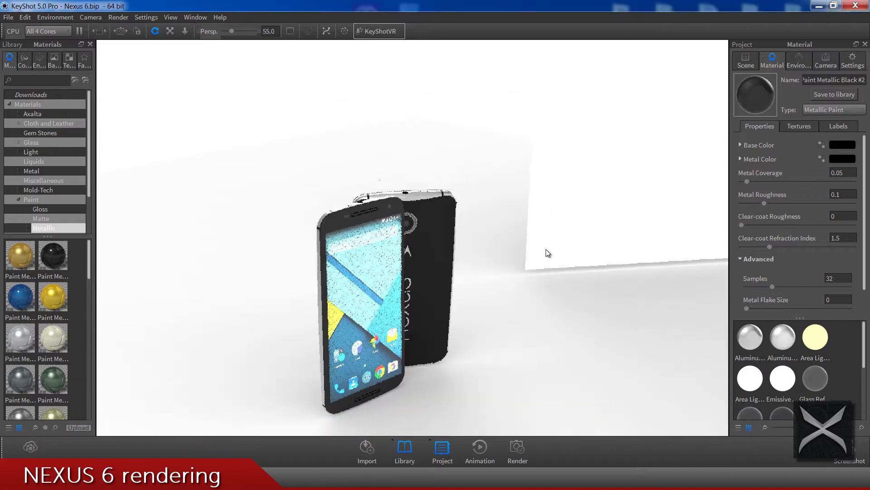
{"action": "left_click_drag", "start_coordinate": [550, 249], "coordinate": [333, 230]}
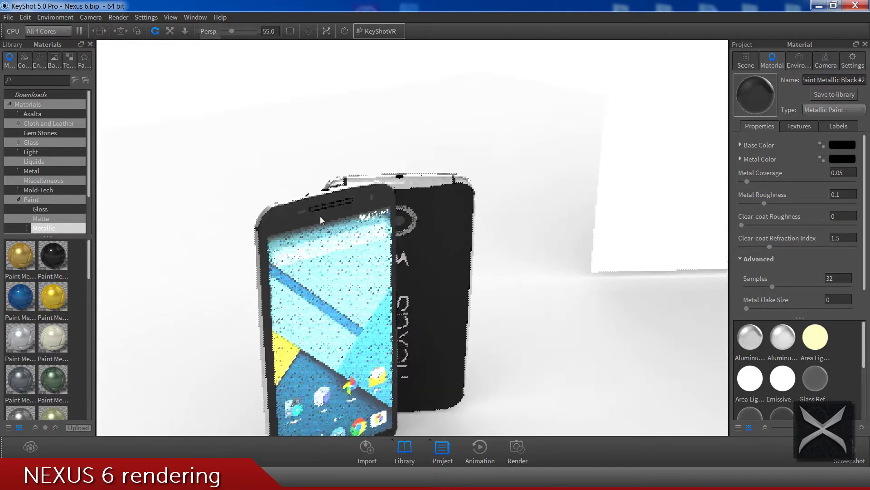
{"action": "scroll", "coordinate": [320, 221], "scroll_direction": "up", "scroll_amount": 3}
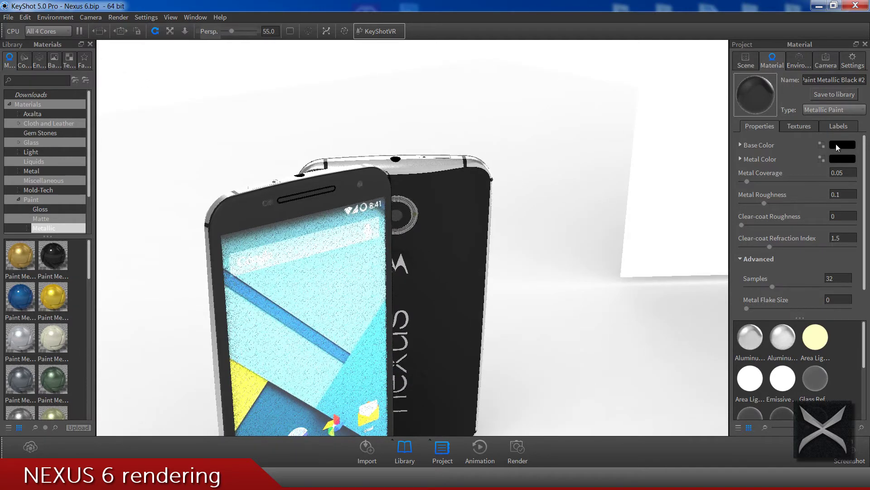
Step: Open the material of the rear phone's back cover and set its base color to white, RGB 255, 255, 255
{"action": "right_click", "coordinate": [238, 214]}
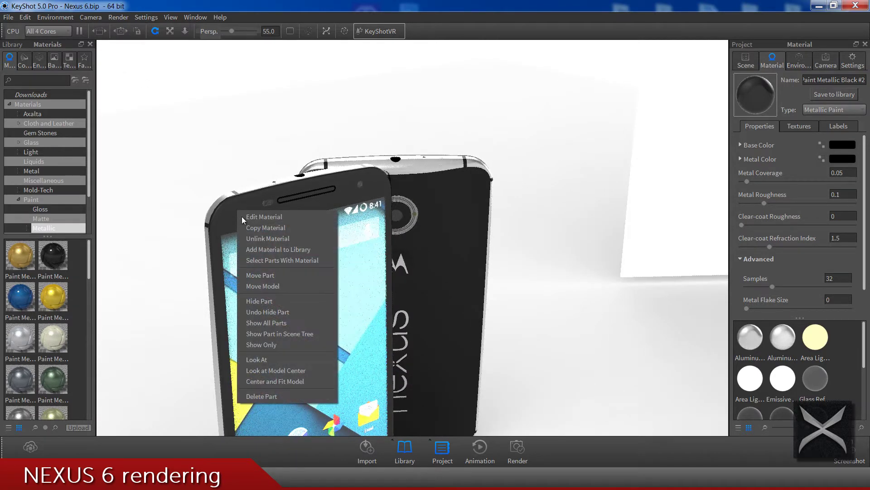
{"action": "left_click_drag", "start_coordinate": [191, 176], "coordinate": [485, 259]}
{"action": "scroll", "coordinate": [463, 262], "scroll_direction": "up", "scroll_amount": 5}
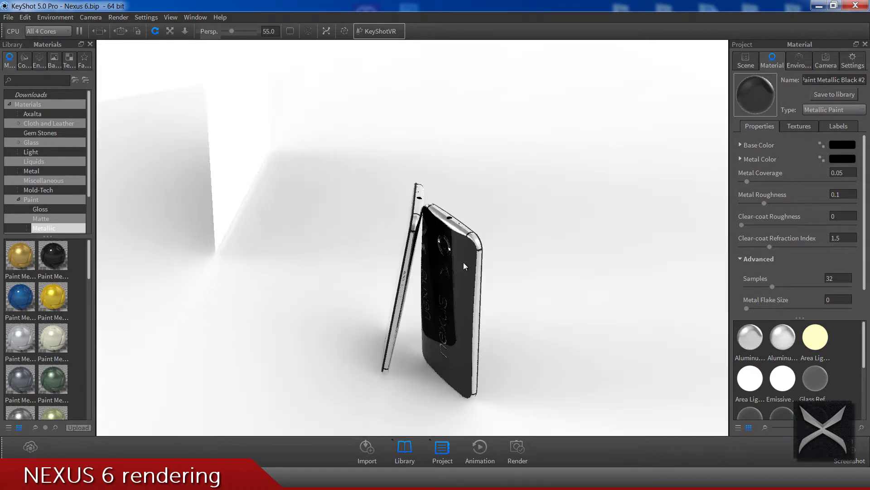
{"action": "right_click", "coordinate": [469, 262]}
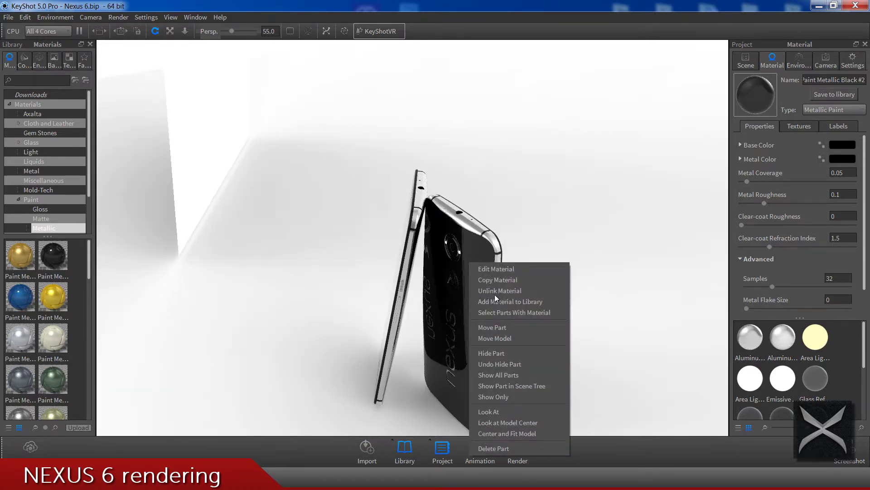
{"action": "left_click", "coordinate": [617, 323]}
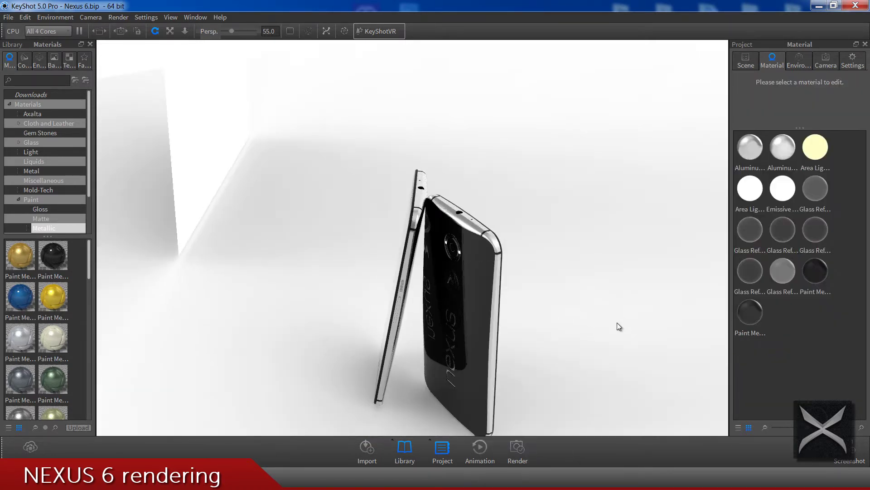
{"action": "right_click", "coordinate": [479, 260]}
{"action": "left_click", "coordinate": [488, 268]}
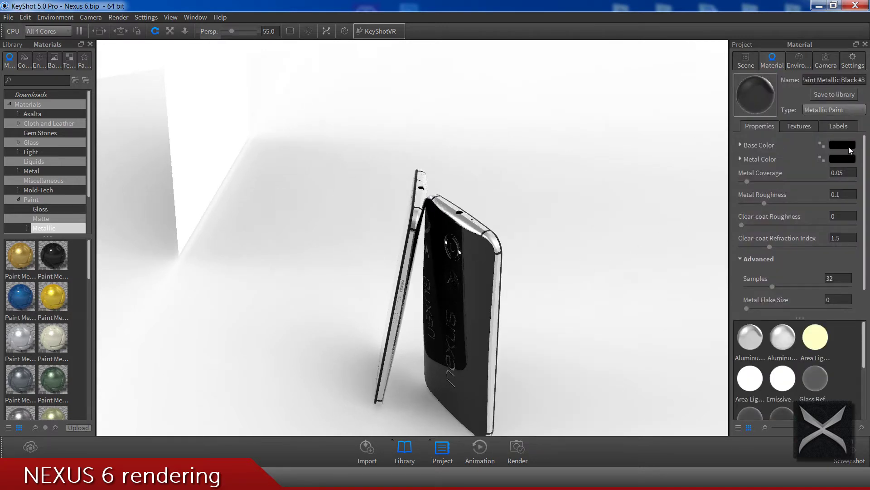
{"action": "left_click", "coordinate": [847, 145]}
{"action": "left_click", "coordinate": [442, 319]}
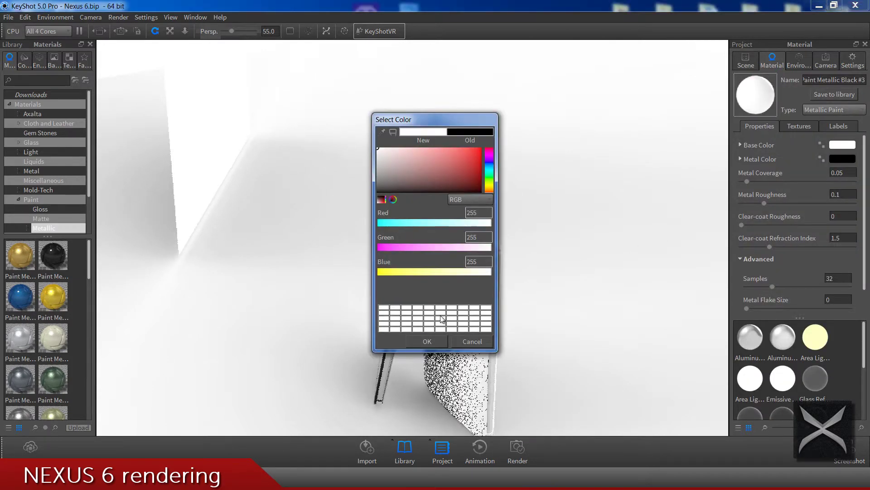
{"action": "left_click", "coordinate": [428, 341]}
Step: Bring the black phone's display to the front and hide the glass part covering its screen
{"action": "left_click_drag", "start_coordinate": [421, 255], "coordinate": [238, 232]}
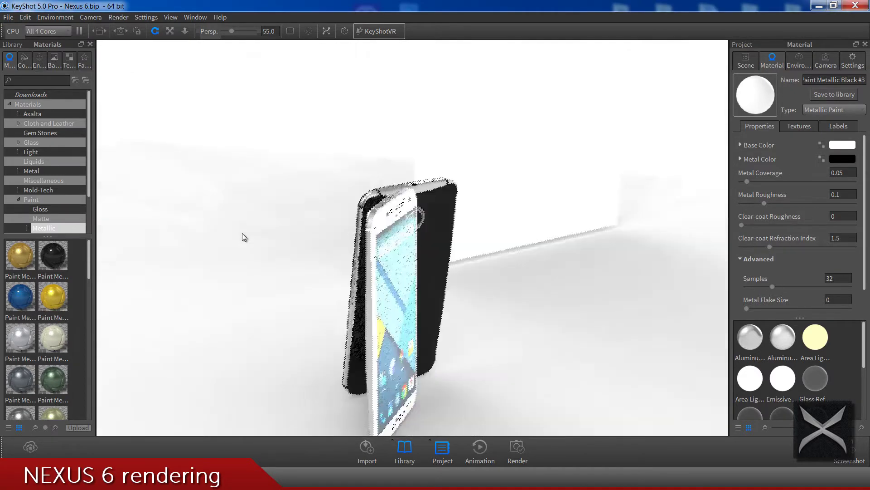
{"action": "left_click_drag", "start_coordinate": [585, 246], "coordinate": [418, 282]}
{"action": "scroll", "coordinate": [416, 279], "scroll_direction": "down", "scroll_amount": 3}
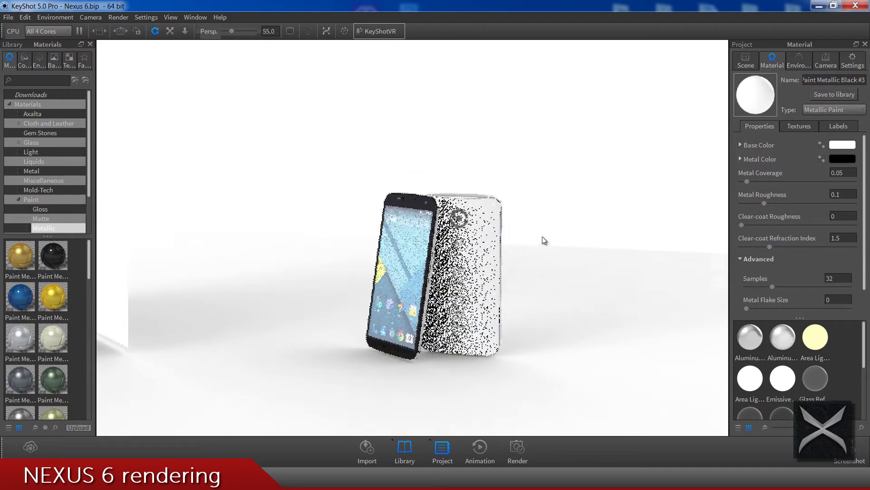
{"action": "left_click_drag", "start_coordinate": [546, 233], "coordinate": [364, 278]}
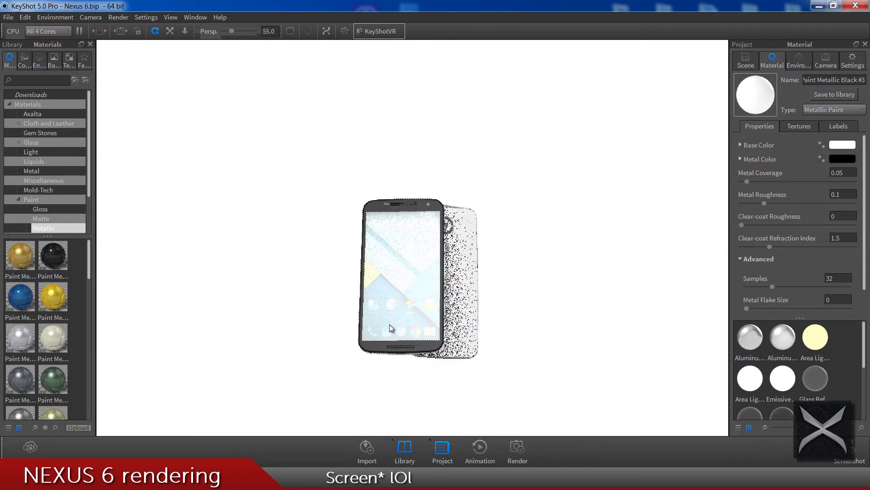
{"action": "mouse_move", "coordinate": [389, 325]}
{"action": "left_mouse_down"}
{"action": "mouse_move", "coordinate": [398, 309]}
{"action": "mouse_move", "coordinate": [400, 329]}
{"action": "left_mouse_up"}
{"action": "scroll", "coordinate": [392, 273], "scroll_direction": "up", "scroll_amount": 5}
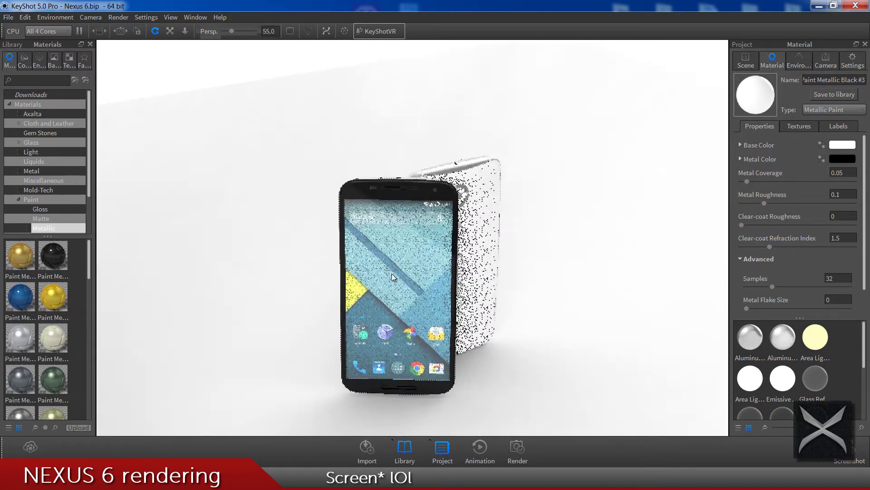
{"action": "middle_click_drag", "start_coordinate": [388, 265], "coordinate": [393, 236]}
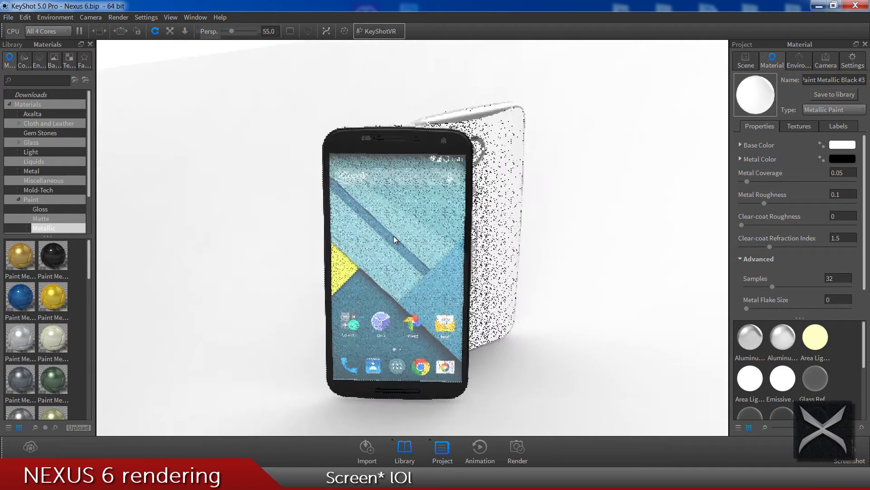
{"action": "right_click", "coordinate": [393, 236]}
{"action": "left_click", "coordinate": [412, 325]}
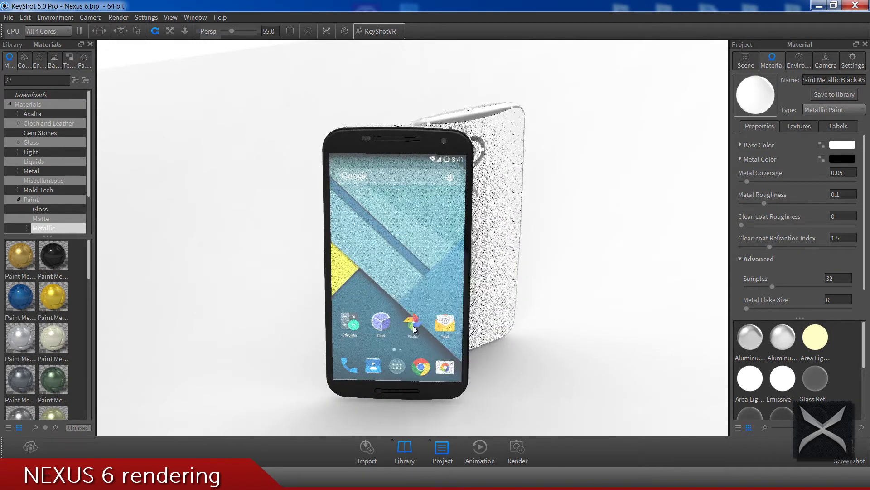
Step: Open the material of the black phone's screen and examine the mapping, scale and shift settings of its wallpaper label
{"action": "right_click", "coordinate": [381, 214]}
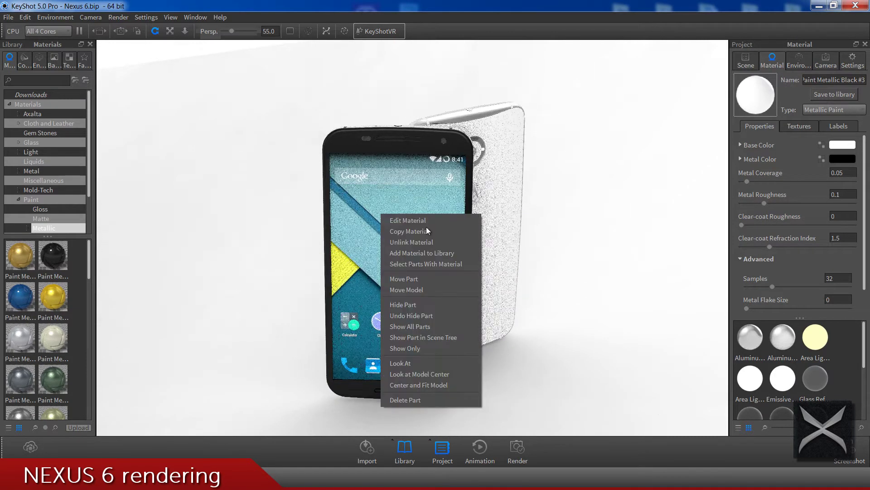
{"action": "left_click", "coordinate": [424, 224]}
{"action": "left_click", "coordinate": [838, 127]}
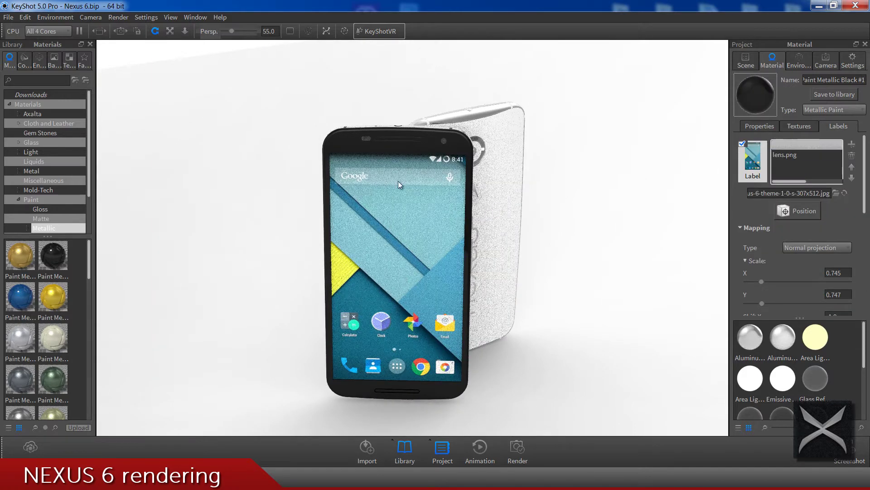
{"action": "right_click", "coordinate": [395, 148]}
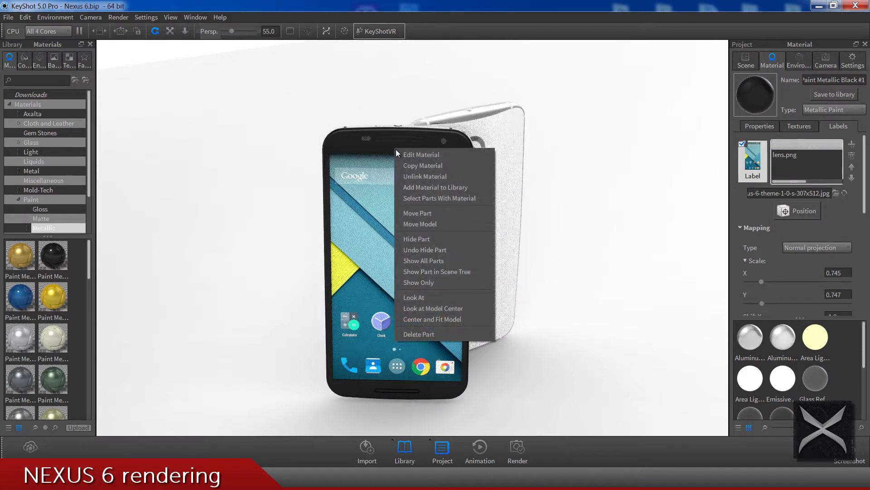
{"action": "left_click", "coordinate": [845, 232]}
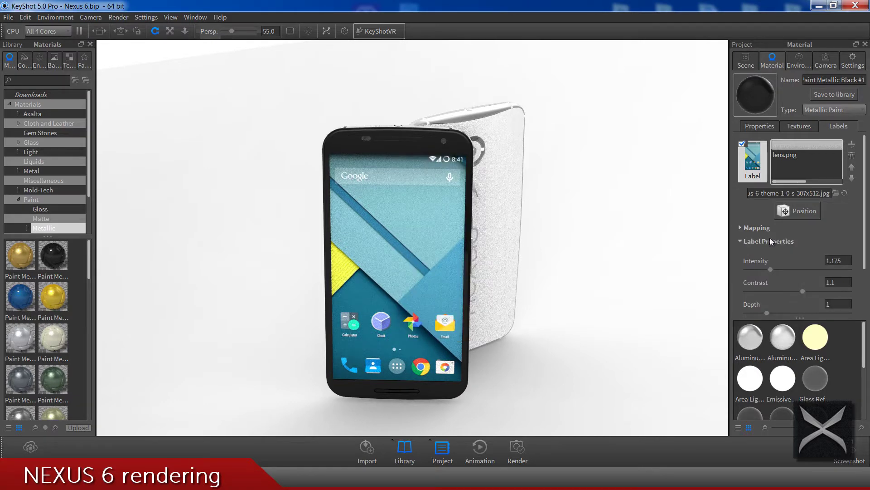
{"action": "left_click", "coordinate": [754, 229]}
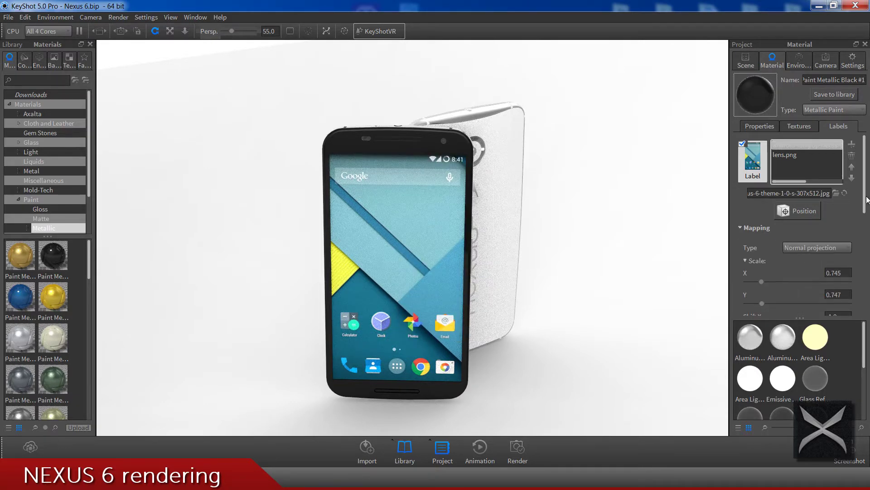
{"action": "scroll", "coordinate": [849, 212], "scroll_direction": "down", "scroll_amount": 3}
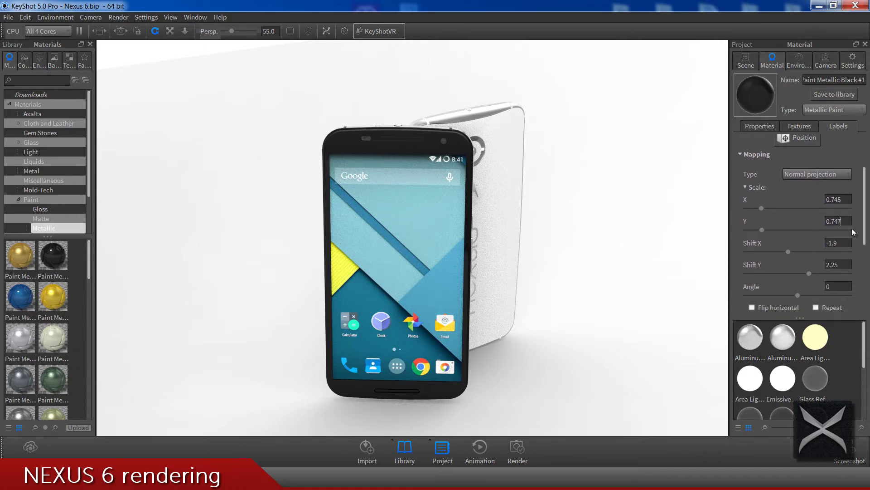
{"action": "scroll", "coordinate": [846, 264], "scroll_direction": "down", "scroll_amount": 6}
{"action": "scroll", "coordinate": [846, 265], "scroll_direction": "up", "scroll_amount": 6}
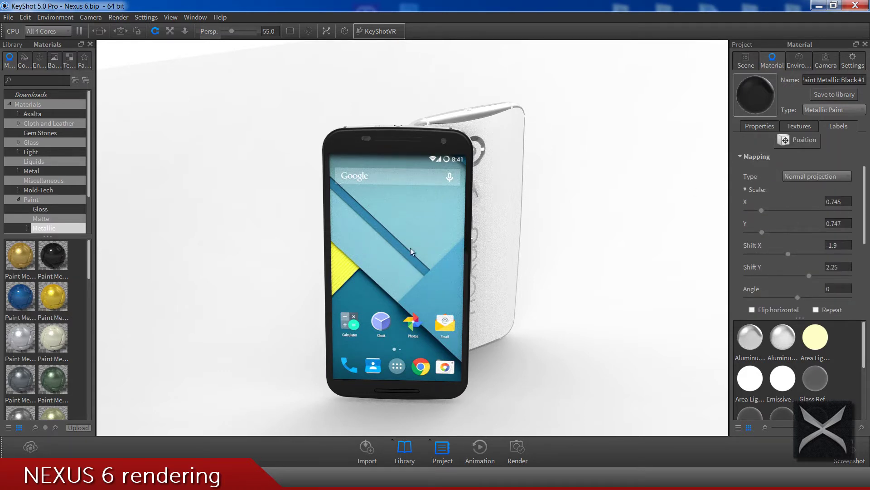
{"action": "left_click", "coordinate": [757, 189]}
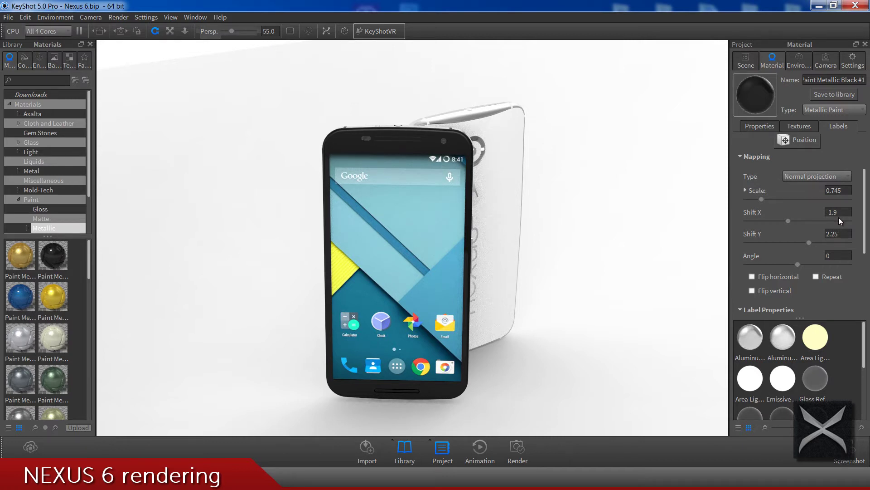
{"action": "scroll", "coordinate": [838, 217], "scroll_direction": "up", "scroll_amount": 3}
Step: Show all hidden parts again so the screen's glass cover is restored
{"action": "right_click", "coordinate": [604, 172]}
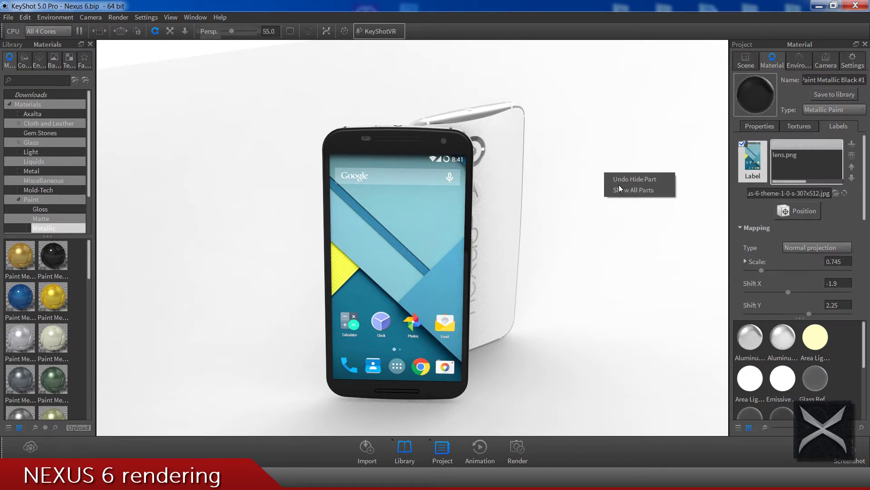
{"action": "left_click", "coordinate": [621, 187]}
{"action": "scroll", "coordinate": [616, 202], "scroll_direction": "down", "scroll_amount": 3}
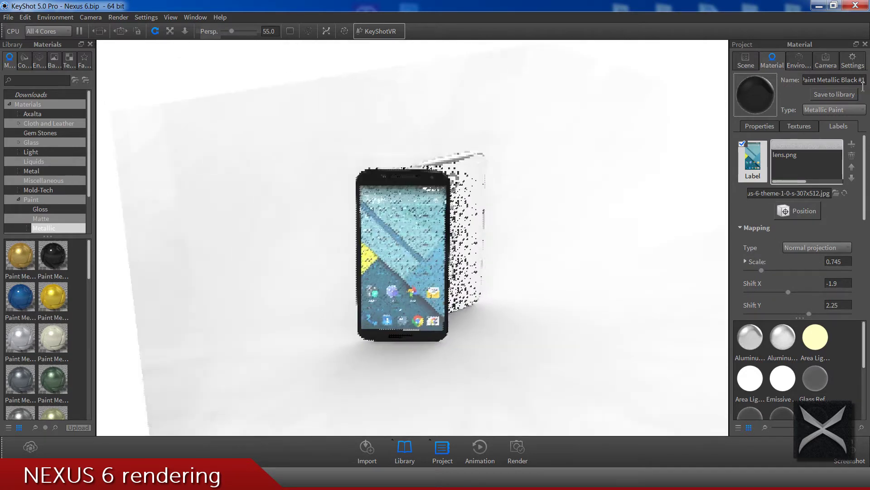
Step: Set the free camera's view orientation to Front and frame both phones closely in the centre
{"action": "left_click", "coordinate": [826, 60]}
{"action": "left_click", "coordinate": [817, 310]}
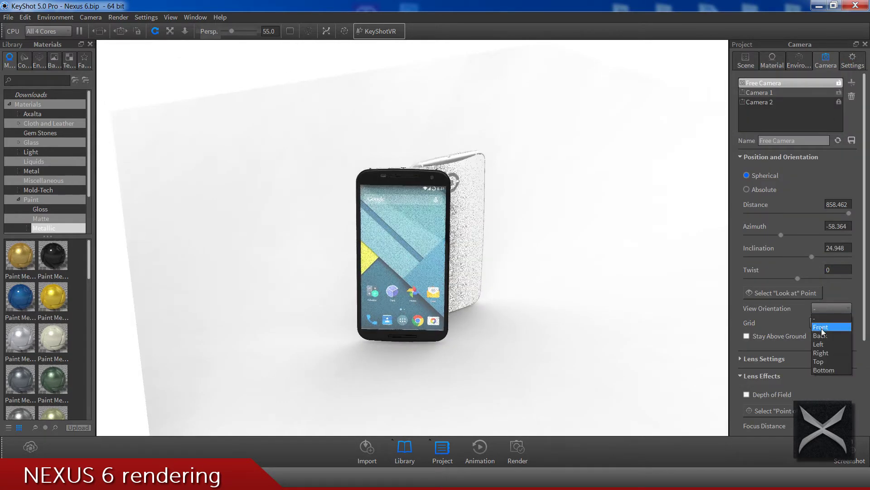
{"action": "left_click", "coordinate": [821, 327]}
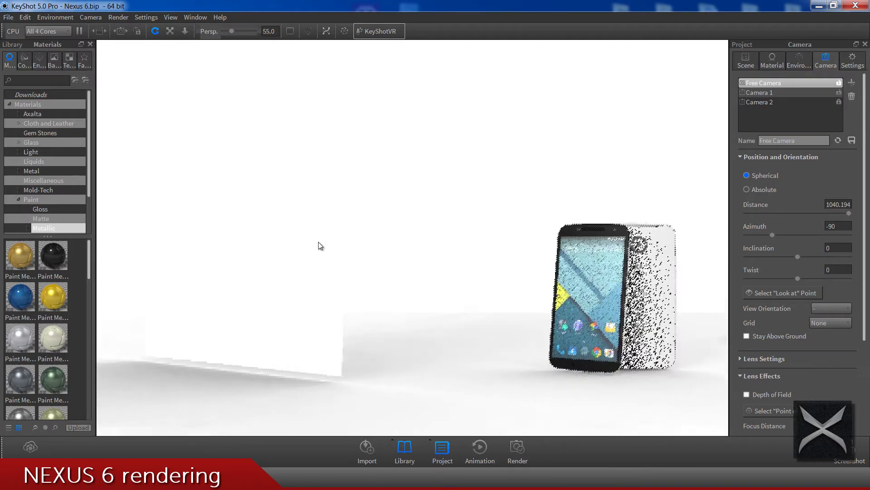
{"action": "middle_click_drag", "start_coordinate": [356, 276], "coordinate": [152, 212]}
{"action": "scroll", "coordinate": [424, 257], "scroll_direction": "up", "scroll_amount": 4}
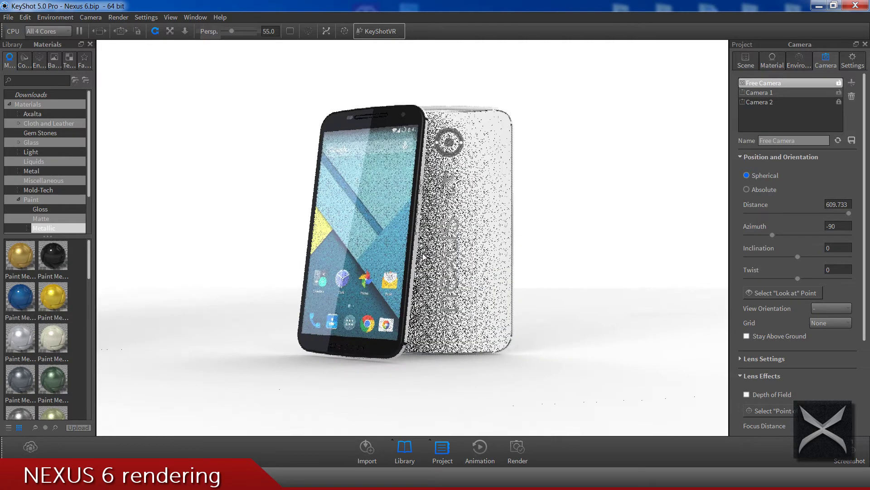
{"action": "middle_click_drag", "start_coordinate": [423, 254], "coordinate": [463, 283]}
{"action": "scroll", "coordinate": [435, 245], "scroll_direction": "up", "scroll_amount": 2}
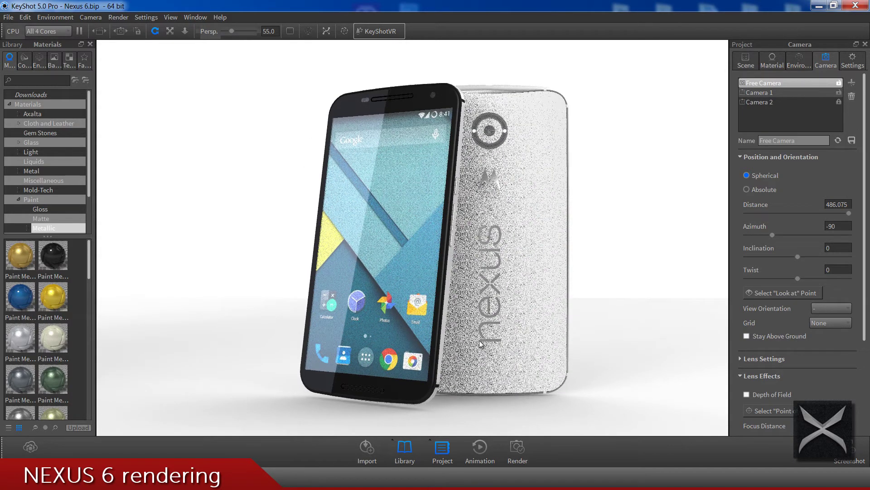
Step: Select the emissive plane in the scene and examine its placement relative to both phones from several angles
{"action": "middle_click_drag", "start_coordinate": [475, 320], "coordinate": [467, 319]}
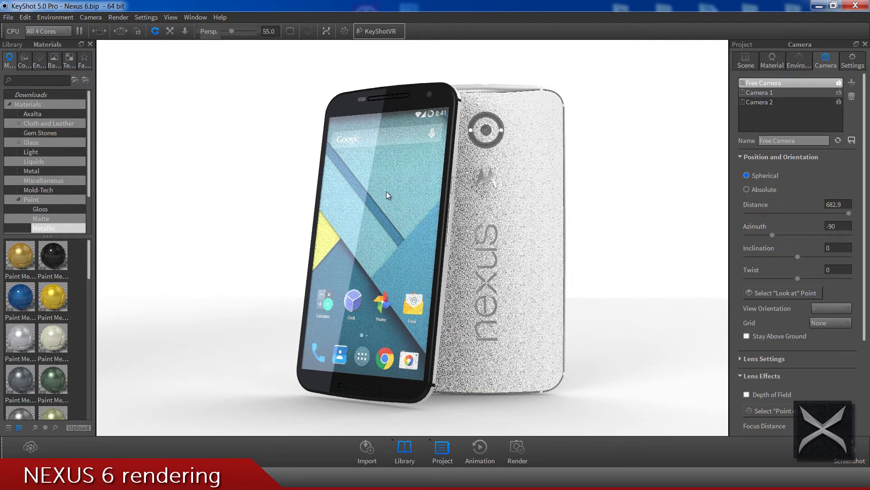
{"action": "scroll", "coordinate": [386, 191], "scroll_direction": "down", "scroll_amount": 5}
{"action": "scroll", "coordinate": [262, 182], "scroll_direction": "down", "scroll_amount": 6}
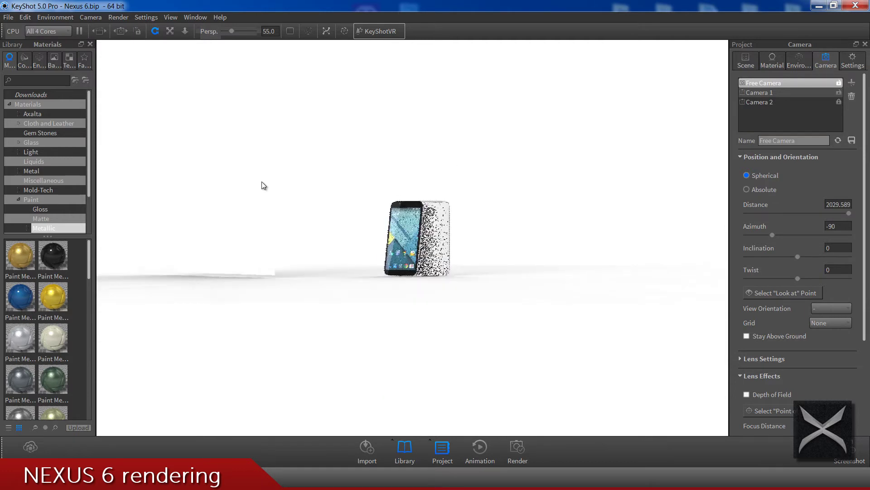
{"action": "left_click_drag", "start_coordinate": [262, 187], "coordinate": [285, 315]}
{"action": "scroll", "coordinate": [282, 263], "scroll_direction": "up", "scroll_amount": 3}
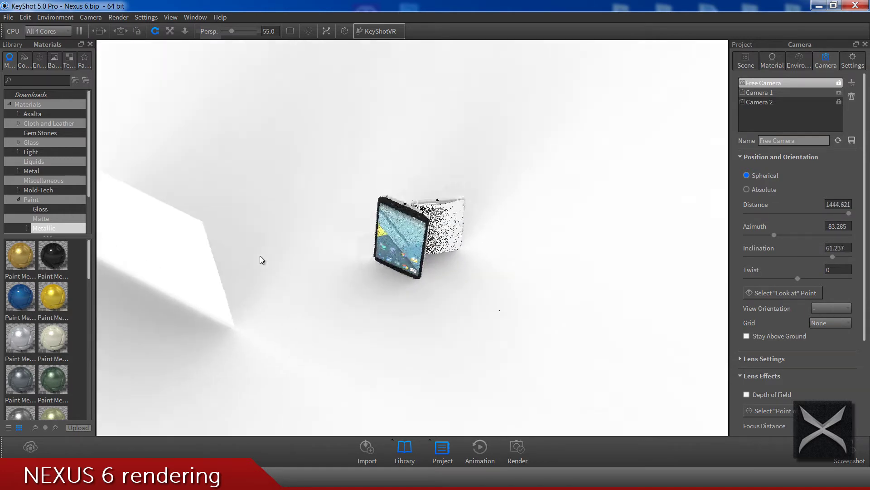
{"action": "middle_click_drag", "start_coordinate": [245, 245], "coordinate": [290, 248]}
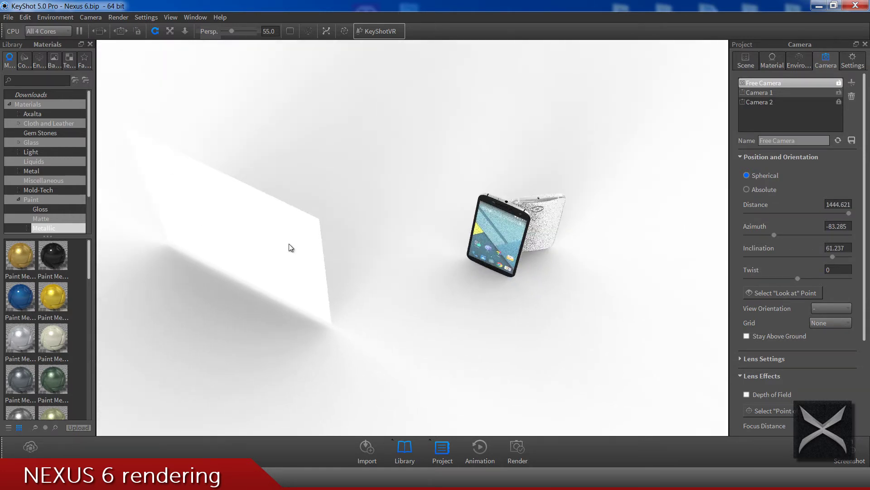
{"action": "left_click", "coordinate": [745, 64]}
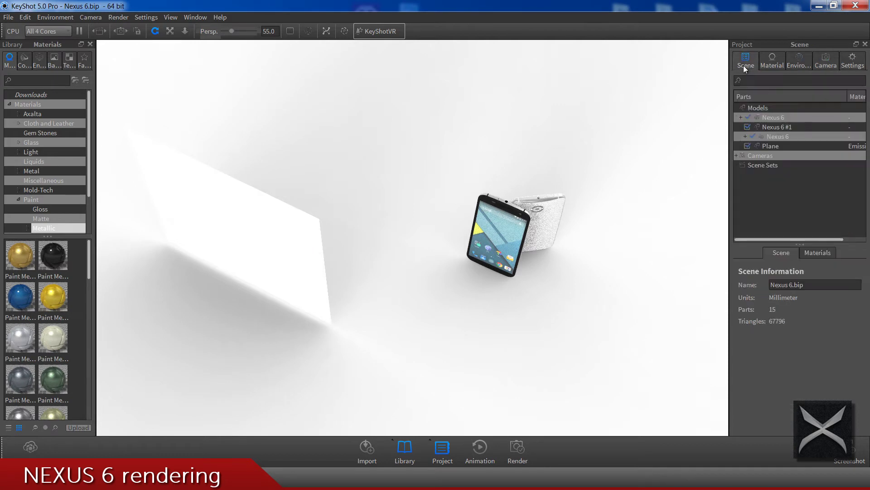
{"action": "left_click", "coordinate": [780, 146]}
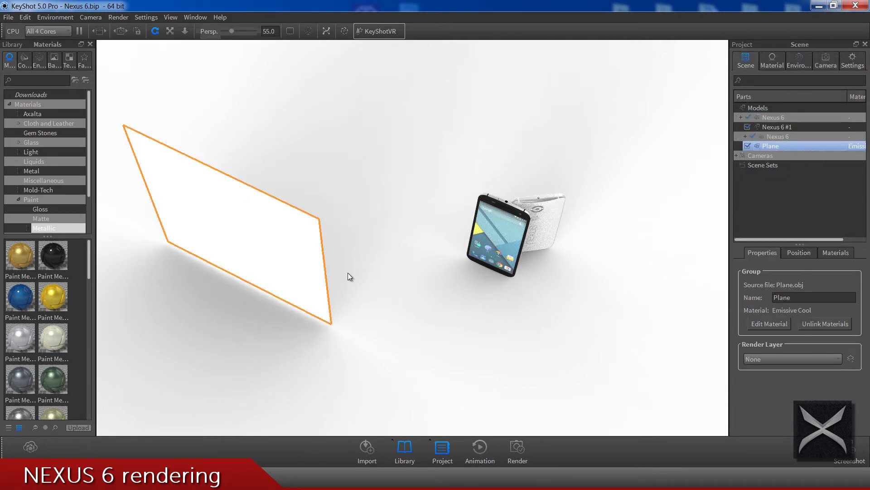
{"action": "left_click_drag", "start_coordinate": [356, 271], "coordinate": [463, 249]}
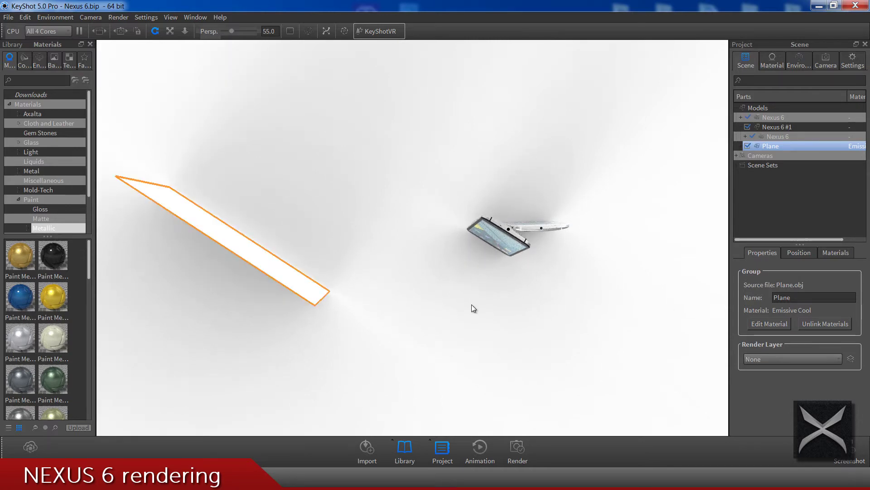
{"action": "left_click_drag", "start_coordinate": [469, 302], "coordinate": [461, 341]}
{"action": "left_click", "coordinate": [460, 344]}
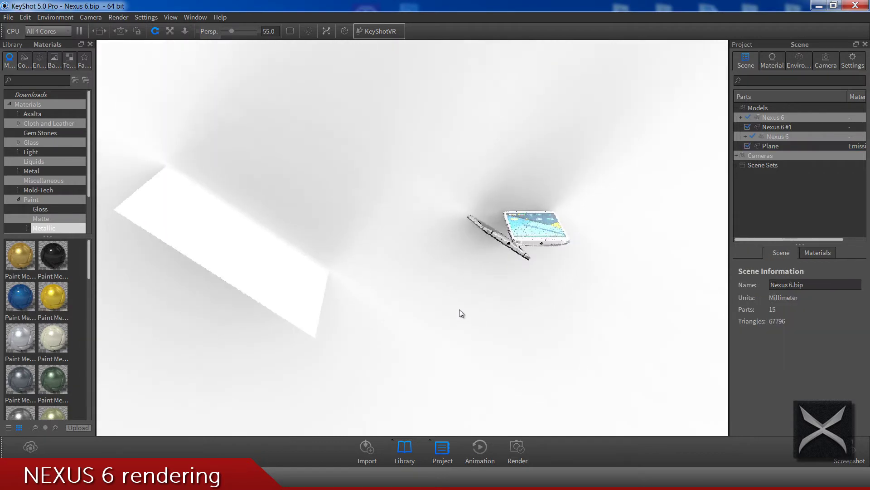
Step: Open the emissive plane's material and set its samples to 32
{"action": "left_click", "coordinate": [777, 147]}
{"action": "left_click_drag", "start_coordinate": [519, 335], "coordinate": [303, 162]}
{"action": "right_click", "coordinate": [301, 162]}
{"action": "left_click", "coordinate": [318, 187]}
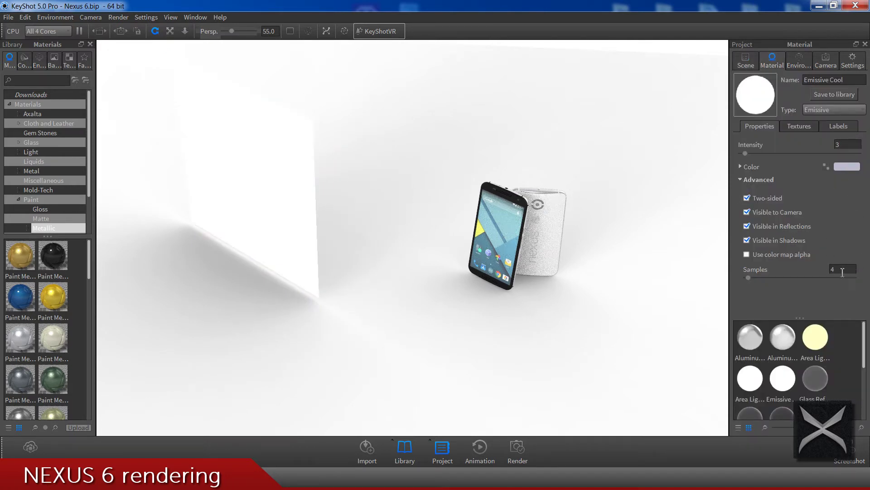
{"action": "type", "text": "32"}
{"action": "key", "text": "Return"}
{"action": "left_click", "coordinate": [850, 147]}
{"action": "left_click_drag", "start_coordinate": [551, 217], "coordinate": [324, 218]}
{"action": "scroll", "coordinate": [324, 218], "scroll_direction": "up", "scroll_amount": 5}
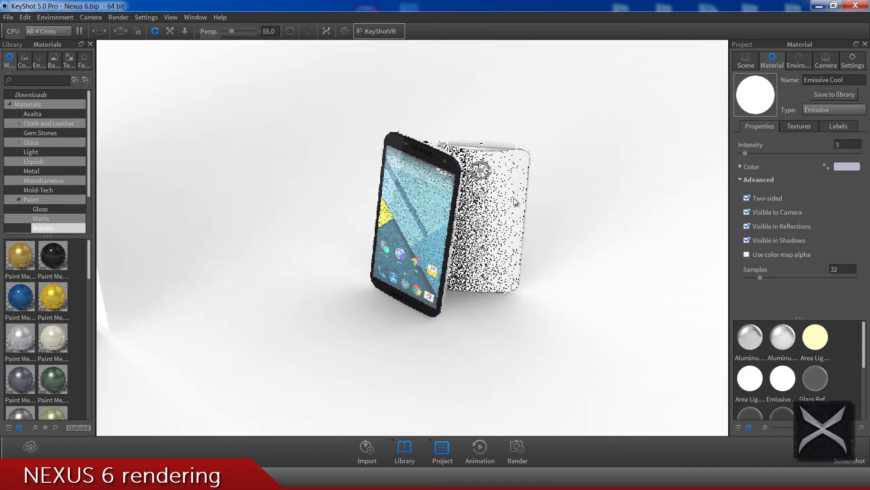
Step: Temporarily hide the black phone to inspect the white phone's back cover, and show it again
{"action": "left_click", "coordinate": [746, 61]}
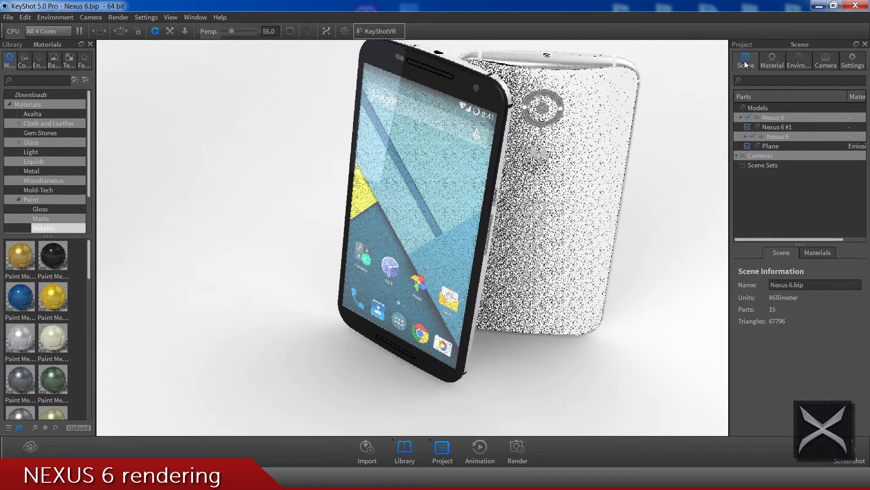
{"action": "left_click", "coordinate": [750, 117]}
{"action": "left_click", "coordinate": [748, 117]}
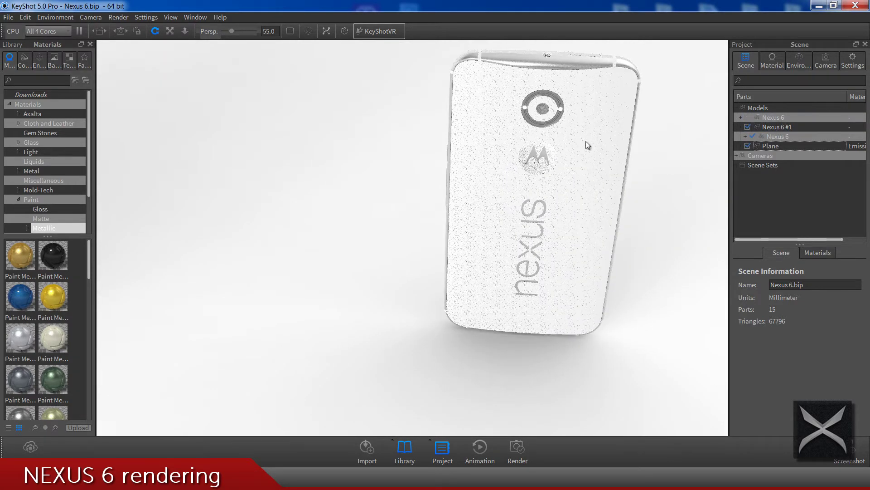
{"action": "left_click", "coordinate": [748, 117]}
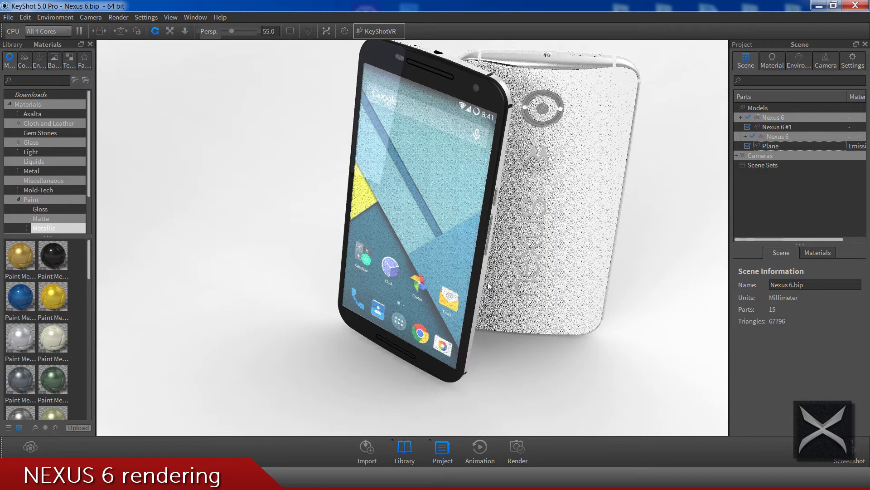
{"action": "scroll", "coordinate": [489, 285], "scroll_direction": "down", "scroll_amount": 3}
Step: Set the free camera's composition grid to Quarters
{"action": "left_click", "coordinate": [825, 60]}
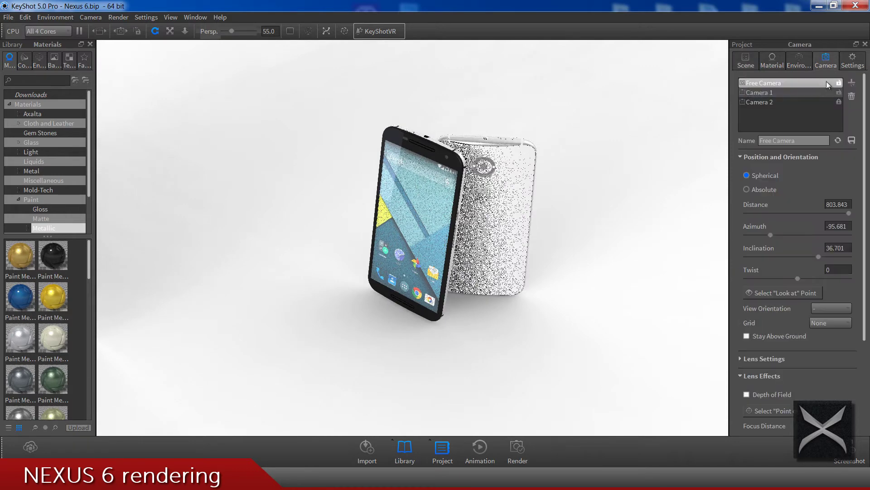
{"action": "left_click", "coordinate": [817, 325]}
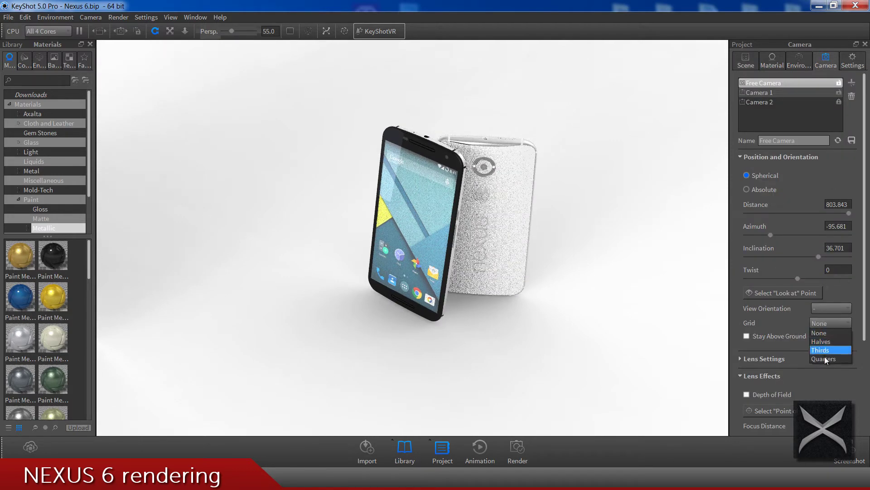
{"action": "left_click", "coordinate": [825, 358]}
Step: Set the free camera's view orientation to Front and centre both phones closely within the grid
{"action": "left_click", "coordinate": [828, 309]}
{"action": "left_click", "coordinate": [825, 327]}
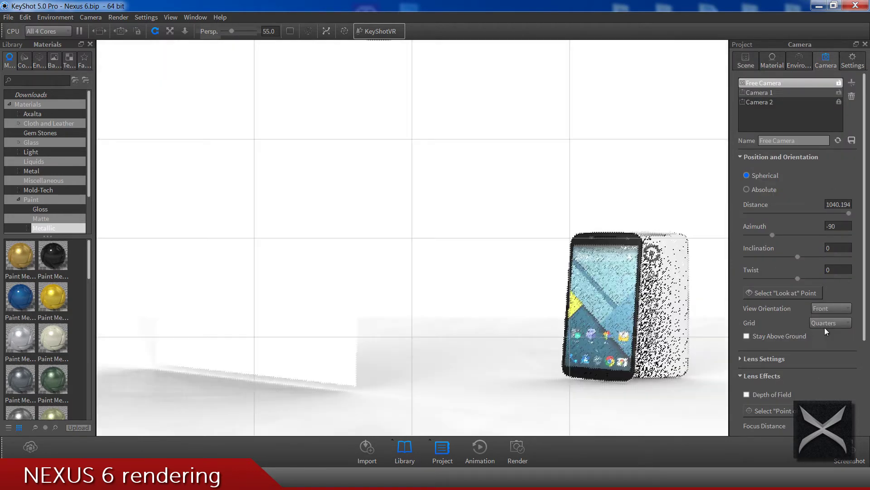
{"action": "middle_click_drag", "start_coordinate": [617, 332], "coordinate": [287, 254]}
{"action": "scroll", "coordinate": [322, 272], "scroll_direction": "up", "scroll_amount": 4}
{"action": "middle_click_drag", "start_coordinate": [399, 295], "coordinate": [200, 267]}
{"action": "scroll", "coordinate": [398, 352], "scroll_direction": "up", "scroll_amount": 1}
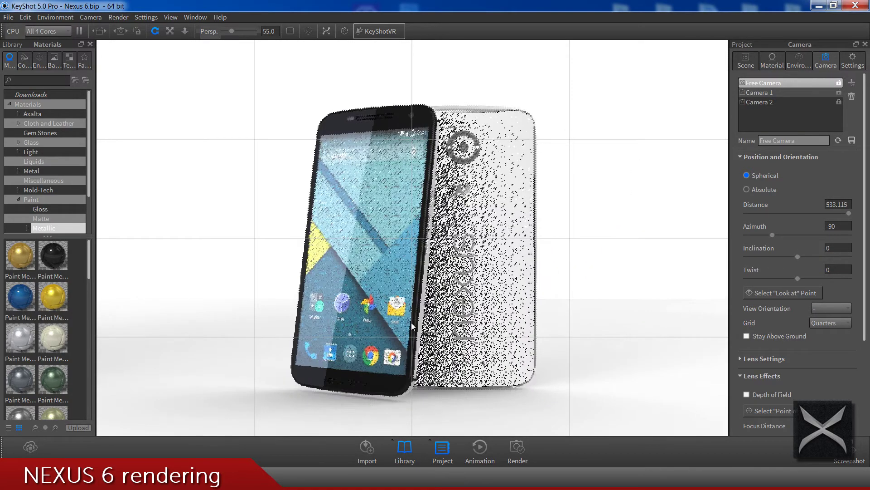
{"action": "middle_click_drag", "start_coordinate": [423, 323], "coordinate": [425, 318]}
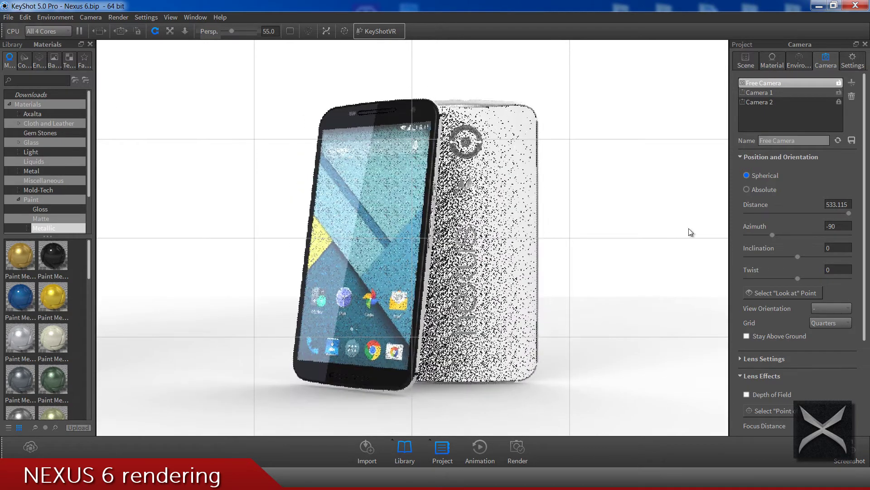
Step: Set the HDRI environment's brightness to 1
{"action": "left_click", "coordinate": [805, 62]}
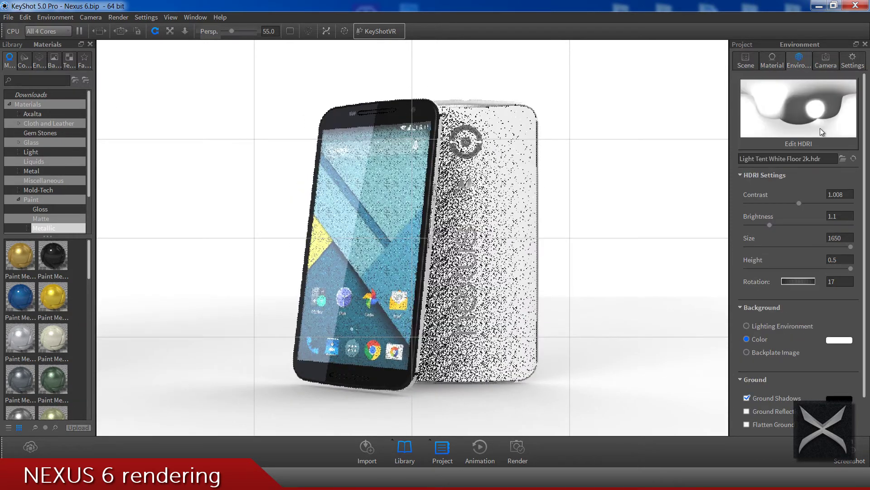
{"action": "left_click", "coordinate": [847, 217]}
{"action": "type", "text": "10"}
{"action": "key", "text": "Return"}
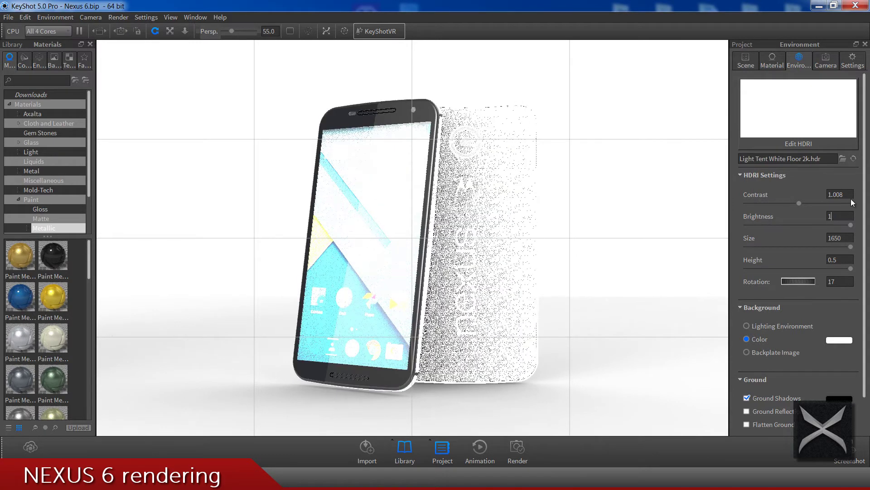
{"action": "key", "text": "BackSpace"}
{"action": "key", "text": "Return"}
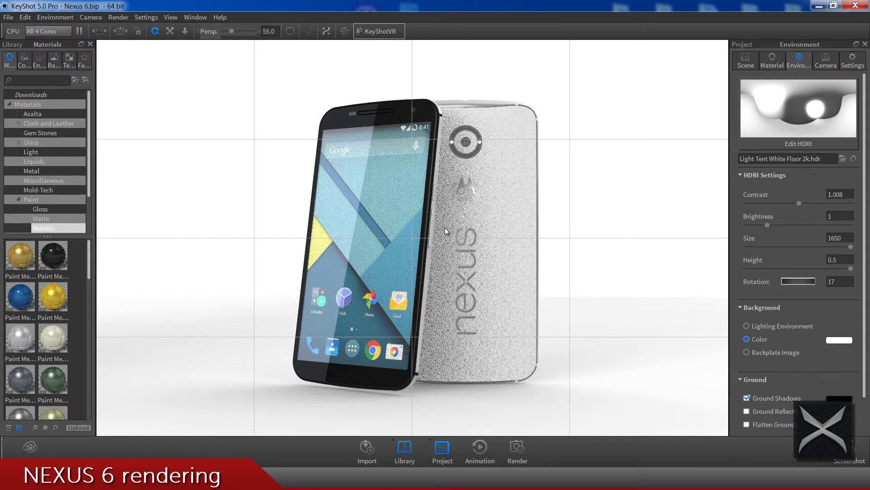
Step: Add a ground plane geometry to the scene beneath the phones
{"action": "middle_click_drag", "start_coordinate": [445, 228], "coordinate": [439, 225]}
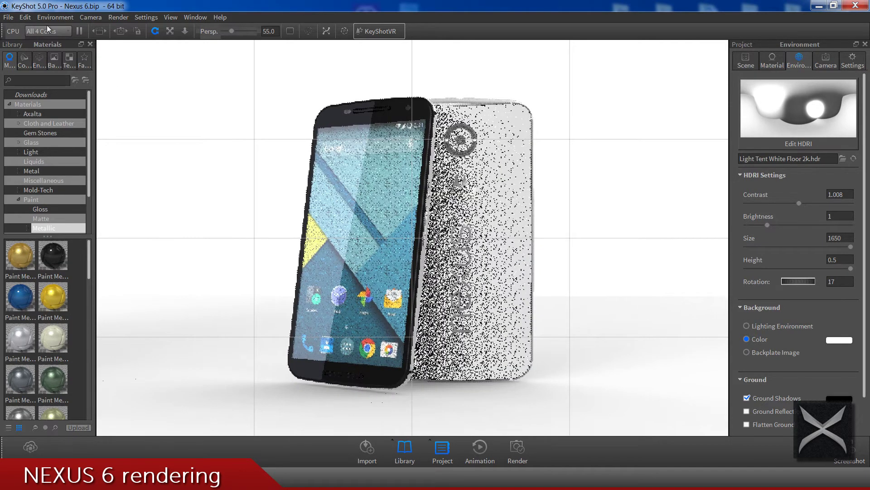
{"action": "left_click", "coordinate": [23, 16]}
{"action": "mouse_move", "coordinate": [101, 45]}
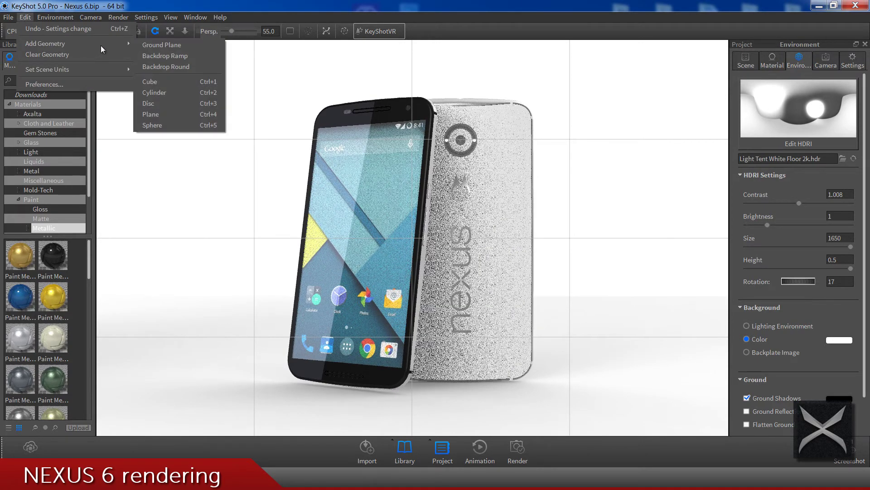
{"action": "left_click", "coordinate": [179, 46]}
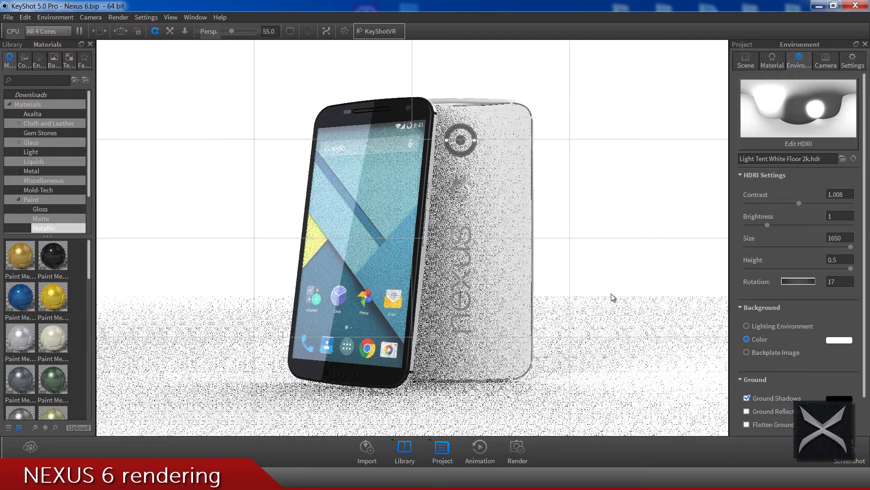
Step: Try the blue, yellow, pale and green metallic paints on the ground plane
{"action": "mouse_move", "coordinate": [21, 297]}
{"action": "left_mouse_down"}
{"action": "mouse_move", "coordinate": [22, 315]}
{"action": "mouse_move", "coordinate": [145, 369]}
{"action": "left_mouse_up"}
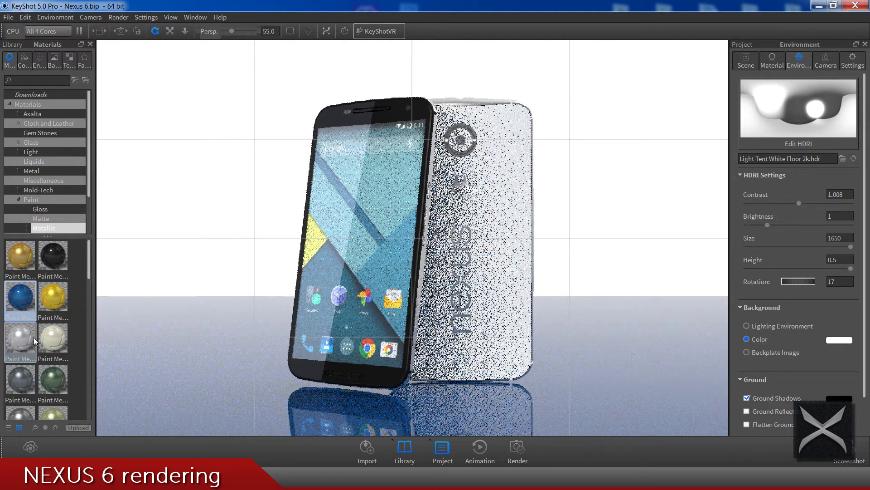
{"action": "left_click_drag", "start_coordinate": [58, 308], "coordinate": [191, 352]}
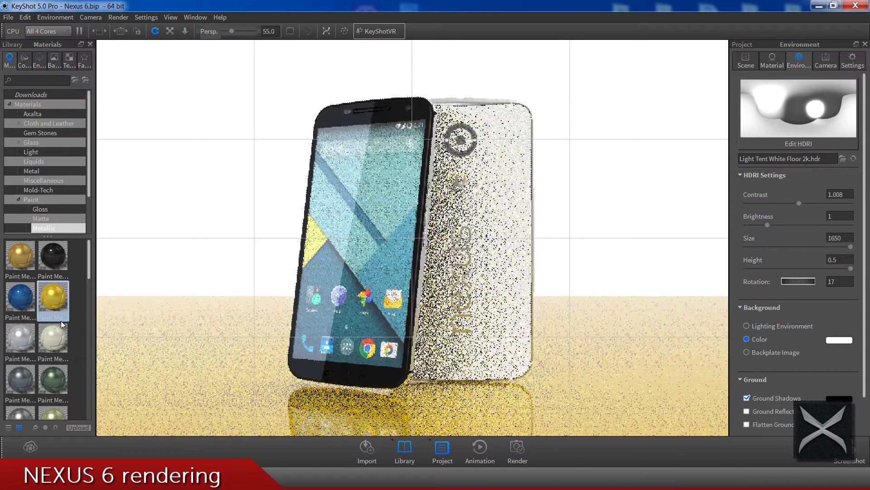
{"action": "left_click_drag", "start_coordinate": [53, 336], "coordinate": [164, 339]}
{"action": "left_click_drag", "start_coordinate": [63, 381], "coordinate": [143, 366]}
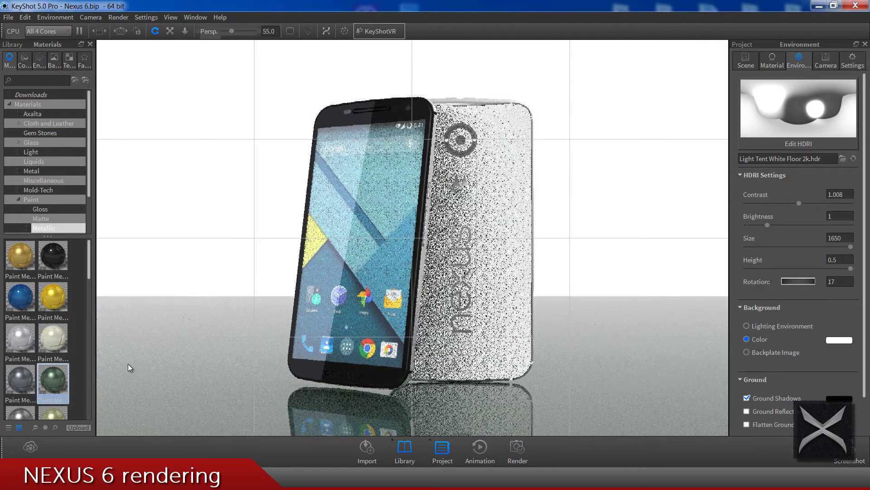
Step: Apply the white metallic paint from the library to the ground plane and open its material for editing
{"action": "scroll", "coordinate": [21, 346], "scroll_direction": "down", "scroll_amount": 4}
{"action": "scroll", "coordinate": [21, 344], "scroll_direction": "down", "scroll_amount": 3}
{"action": "left_click_drag", "start_coordinate": [21, 343], "coordinate": [104, 349]}
{"action": "left_click_drag", "start_coordinate": [32, 361], "coordinate": [149, 367]}
{"action": "right_click", "coordinate": [181, 366]}
{"action": "left_click", "coordinate": [218, 178]}
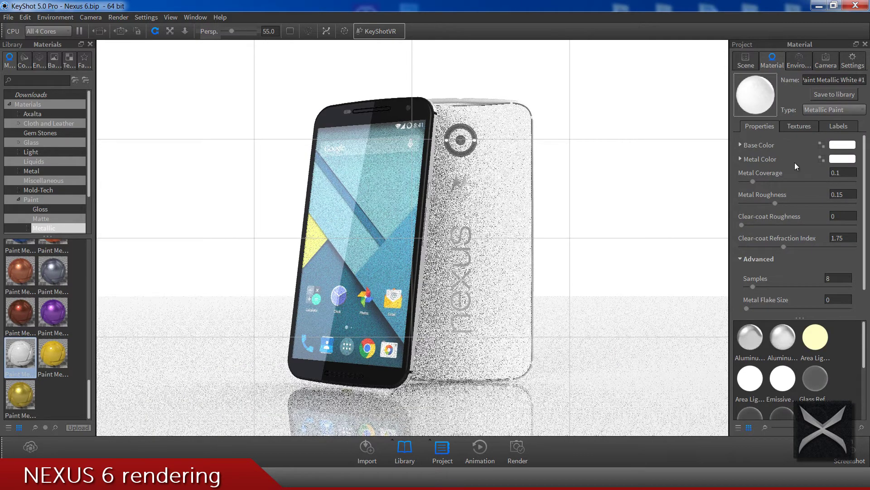
Step: Set the ground paint's metal coverage to 0.766, metal roughness to 0.018 and clear-coat roughness to 0.01
{"action": "left_click", "coordinate": [752, 180]}
{"action": "left_click", "coordinate": [826, 182]}
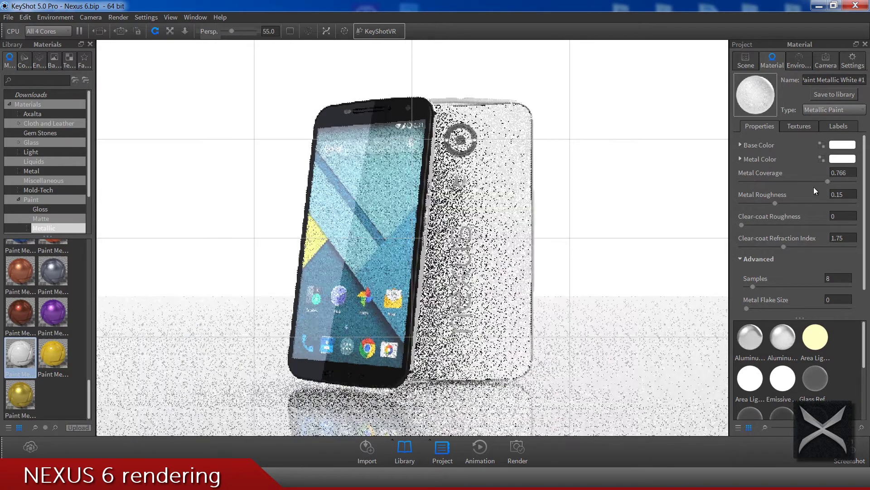
{"action": "left_click", "coordinate": [774, 204]}
{"action": "left_click", "coordinate": [746, 201]}
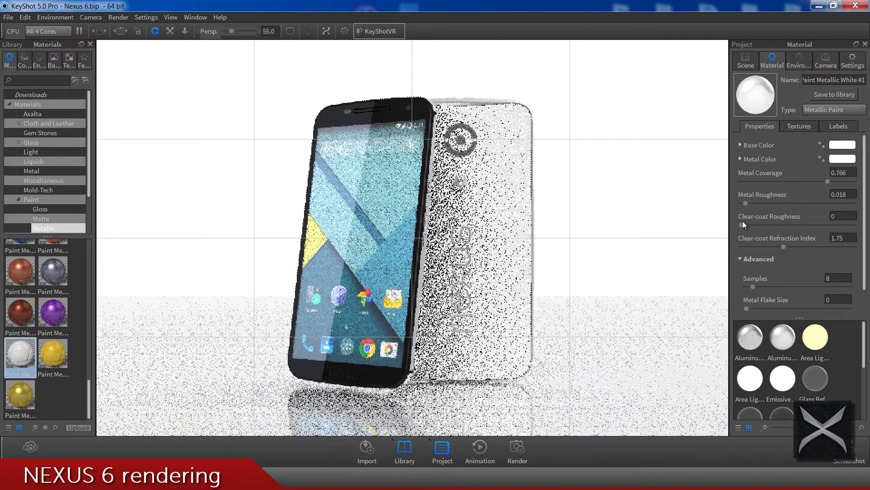
{"action": "left_click", "coordinate": [744, 225]}
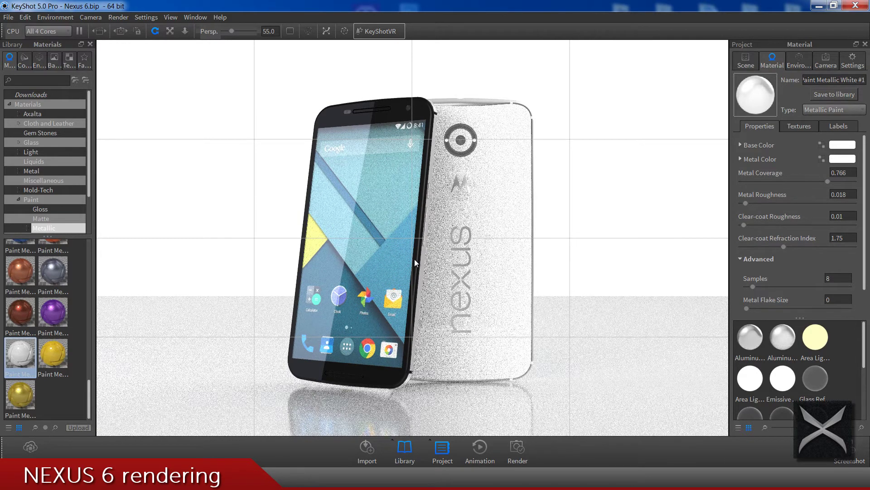
Step: Set the ground plane's metallic paint samples to 32
{"action": "scroll", "coordinate": [414, 260], "scroll_direction": "up", "scroll_amount": 2}
{"action": "scroll", "coordinate": [414, 259], "scroll_direction": "down", "scroll_amount": 1}
{"action": "left_click_drag", "start_coordinate": [837, 278], "coordinate": [690, 277]}
{"action": "type", "text": "32"}
{"action": "key", "text": "Return"}
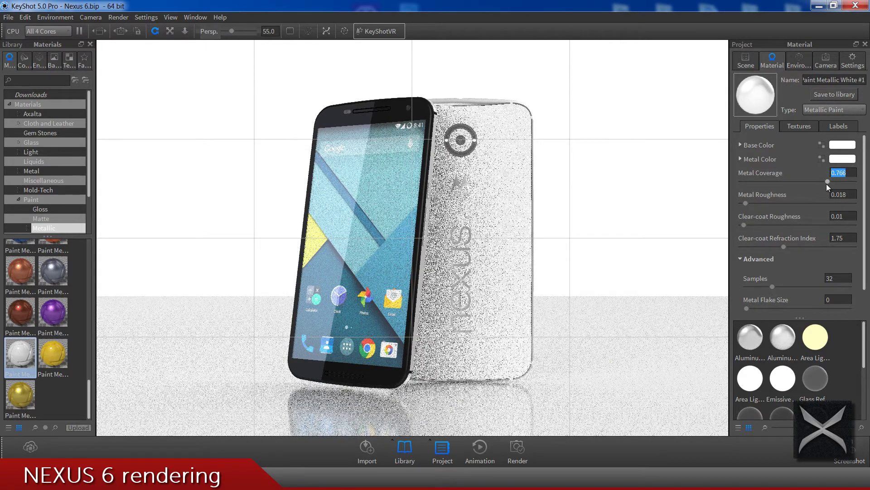
Step: Raise the ground paint's metal coverage to 1 and reduce its metal roughness and clear-coat roughness to 0
{"action": "left_click_drag", "start_coordinate": [827, 182], "coordinate": [829, 181]}
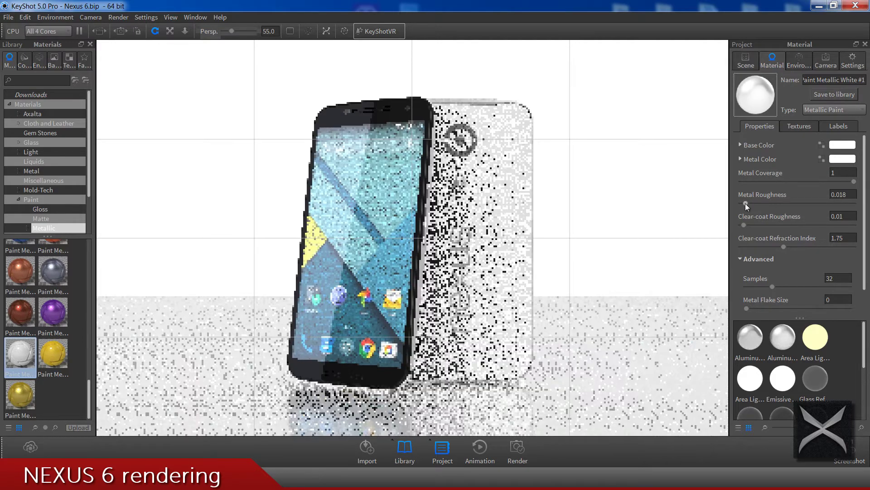
{"action": "left_click_drag", "start_coordinate": [745, 203], "coordinate": [695, 204]}
{"action": "left_click_drag", "start_coordinate": [746, 225], "coordinate": [713, 224]}
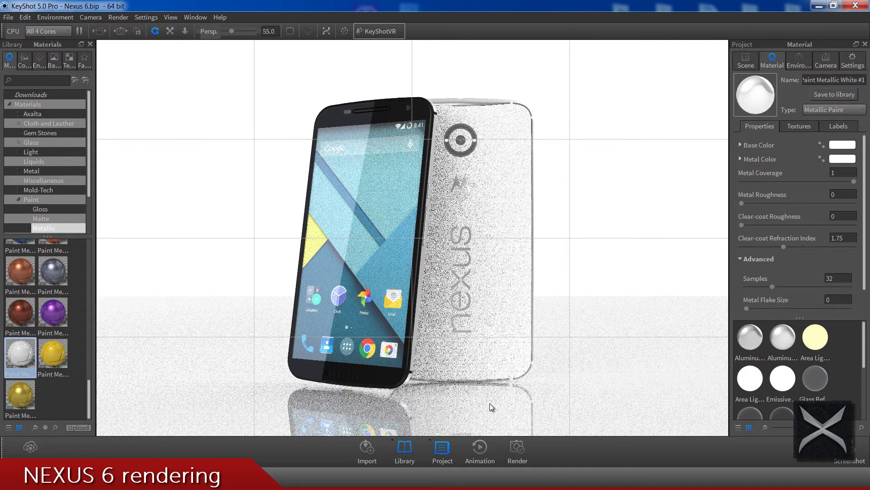
Step: Toggle Global Illumination and restore it to compare its effect, and review the environment settings and the scene's parts list
{"action": "left_click", "coordinate": [806, 62]}
{"action": "left_click", "coordinate": [823, 60]}
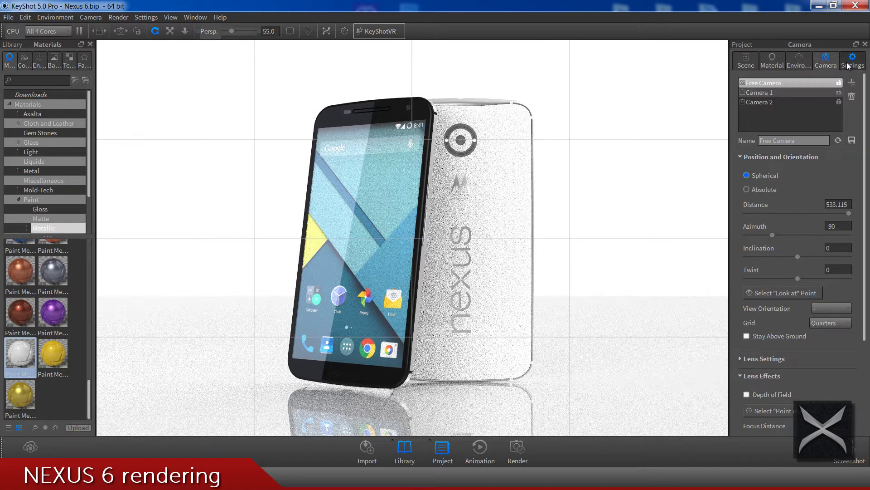
{"action": "left_click", "coordinate": [847, 62]}
{"action": "left_click", "coordinate": [768, 274]}
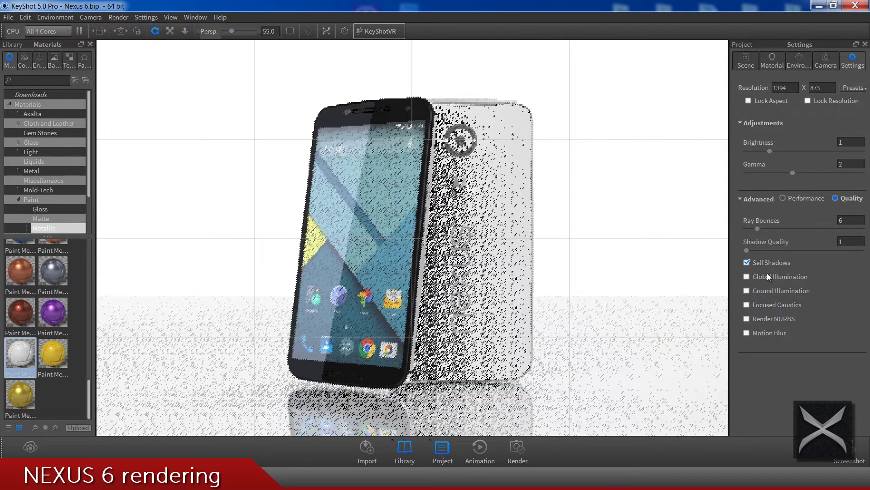
{"action": "left_click", "coordinate": [768, 274]}
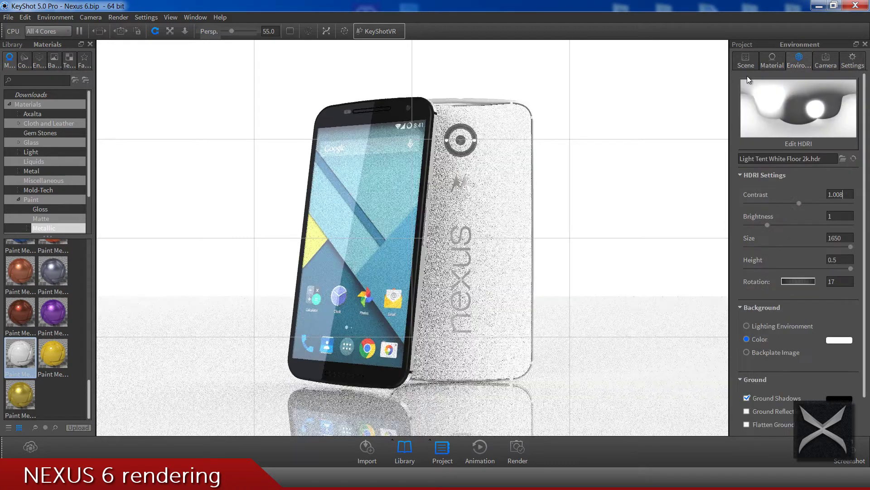
{"action": "left_click", "coordinate": [746, 62]}
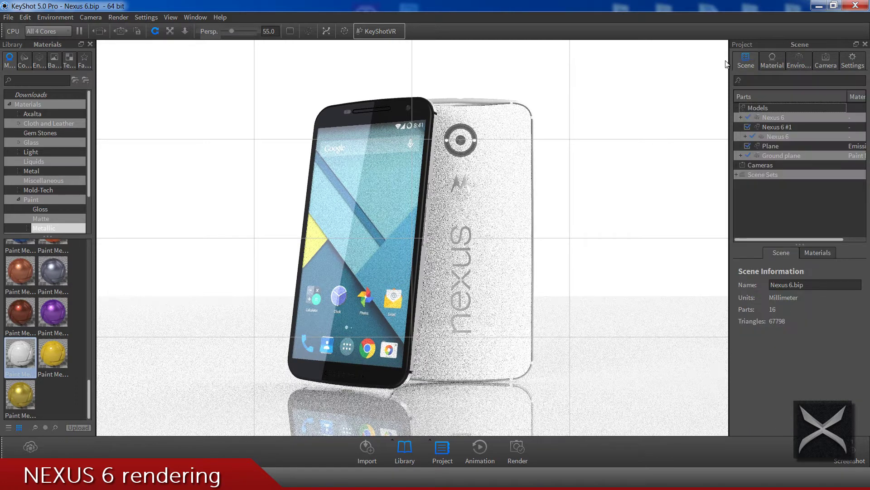